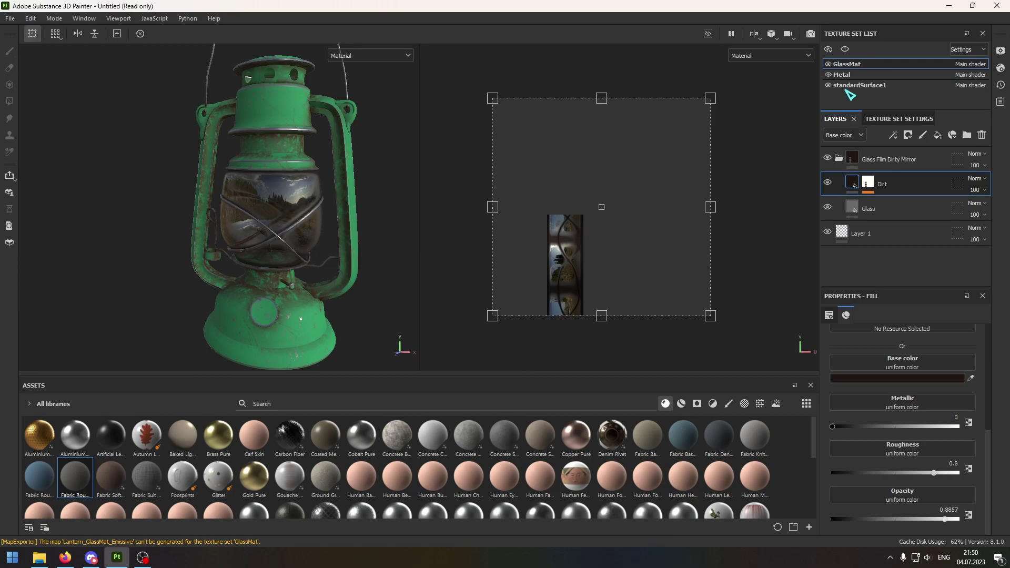
- Review the Metal, GlassMat and standardSurface1 texture sets, ending on standardSurface1's layer stack
{"action": "left_click", "coordinate": [868, 74]}
{"action": "left_click", "coordinate": [855, 63]}
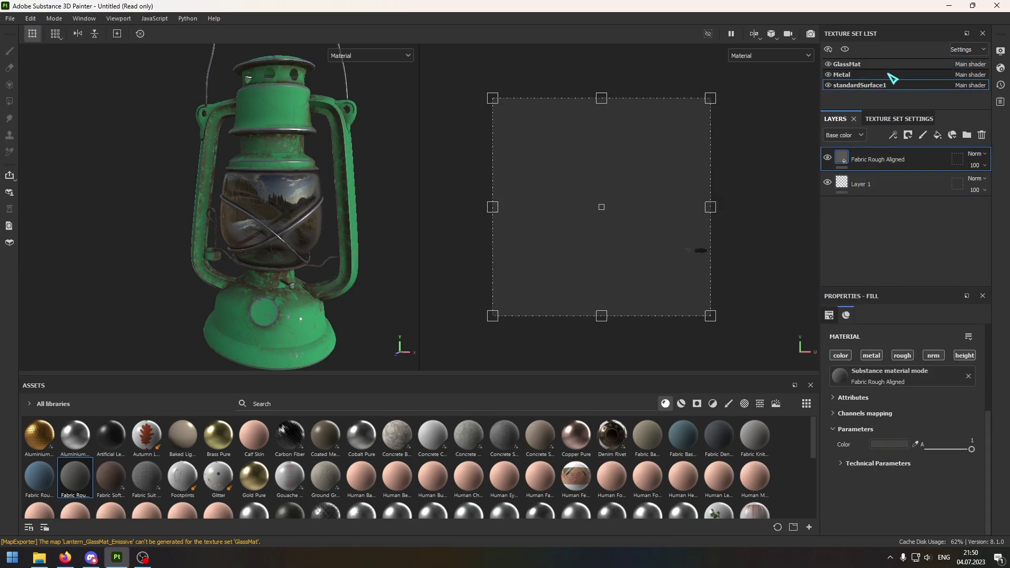
{"action": "left_click", "coordinate": [893, 77]}
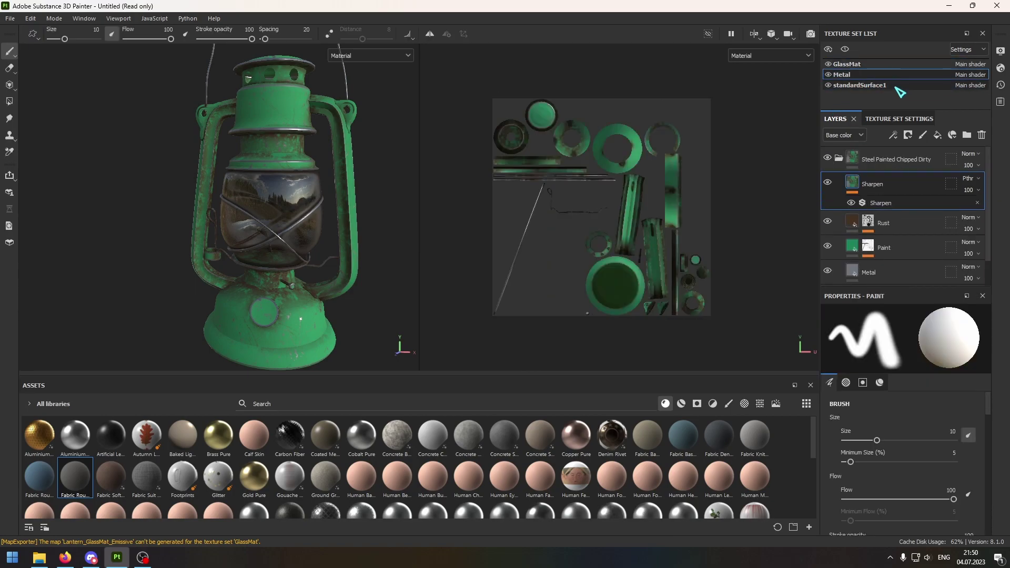
{"action": "left_click", "coordinate": [895, 85]}
{"action": "left_click", "coordinate": [875, 64]}
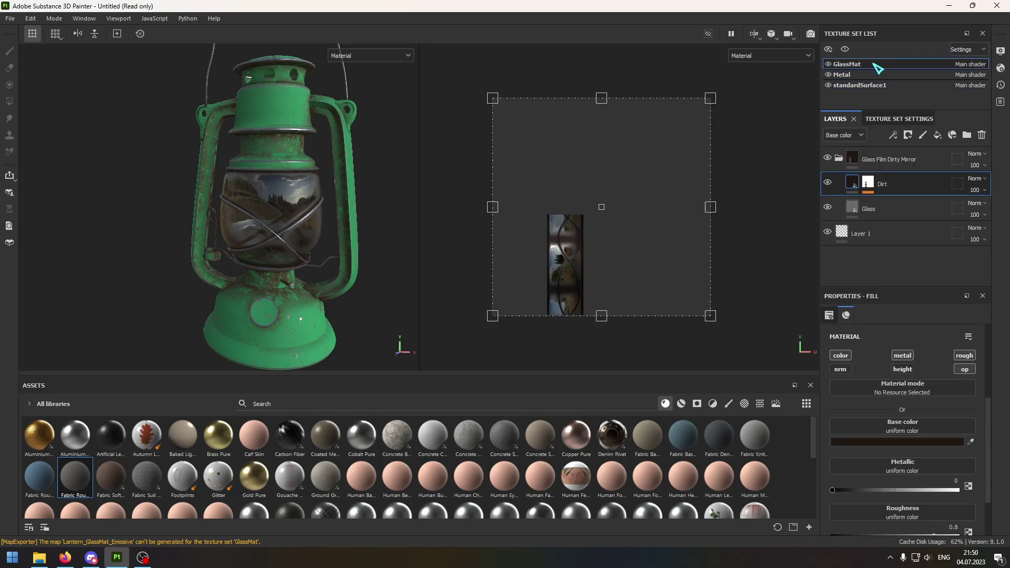
{"action": "left_click", "coordinate": [876, 85]}
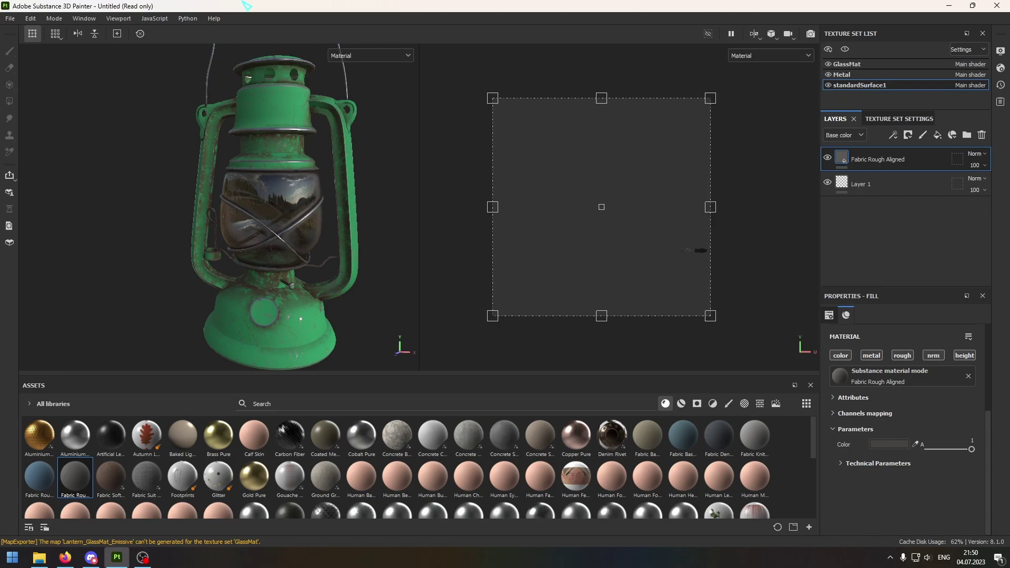
- Open Export Textures and choose the Document channels + Normal + AO (With Alpha) output template
{"action": "left_click", "coordinate": [10, 18]}
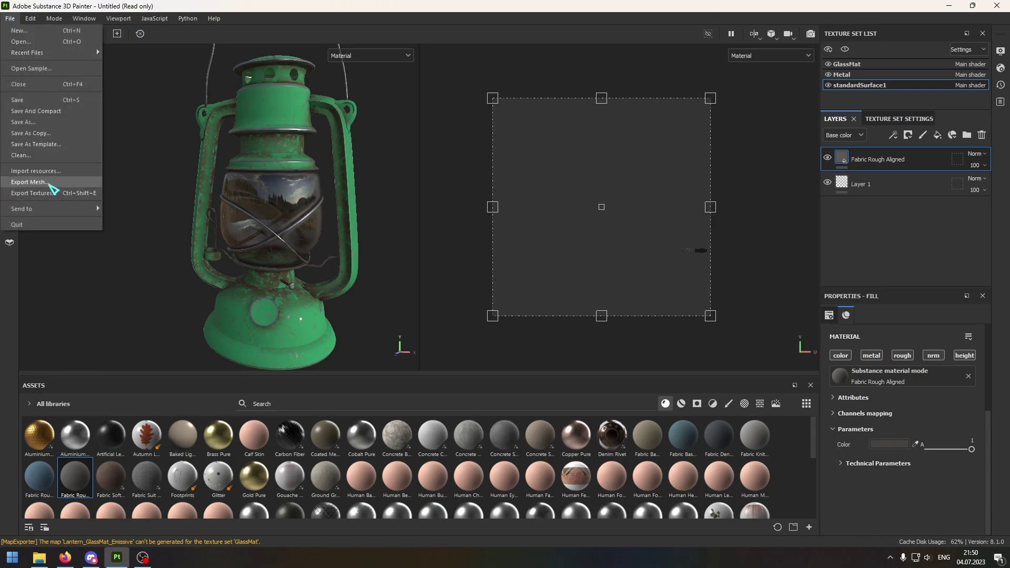
{"action": "left_click", "coordinate": [50, 194]}
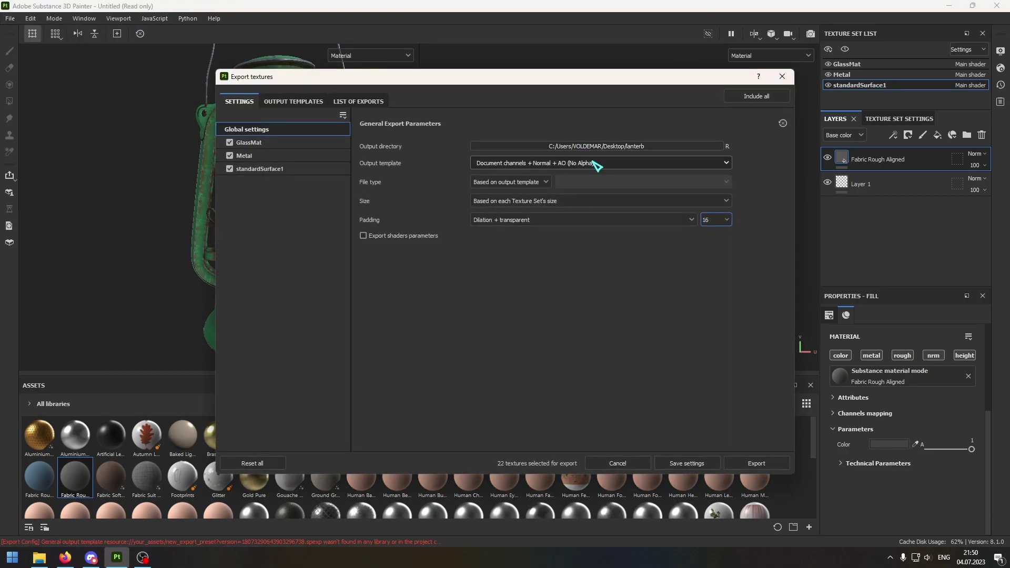
{"action": "left_click", "coordinate": [596, 165]}
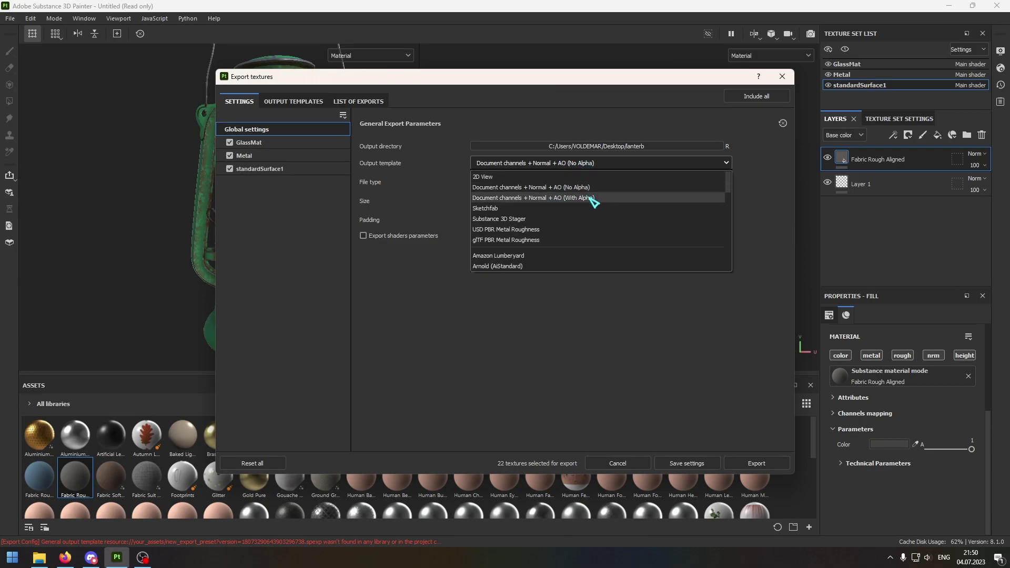
{"action": "left_click", "coordinate": [594, 198]}
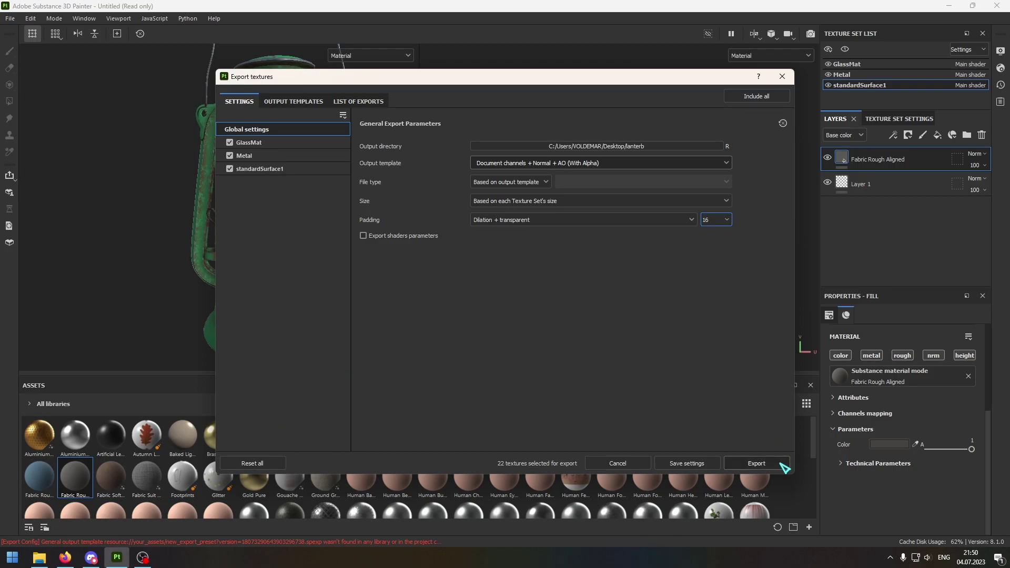
- Export the textures and open the lanterb output folder in File Explorer
{"action": "left_click", "coordinate": [757, 463]}
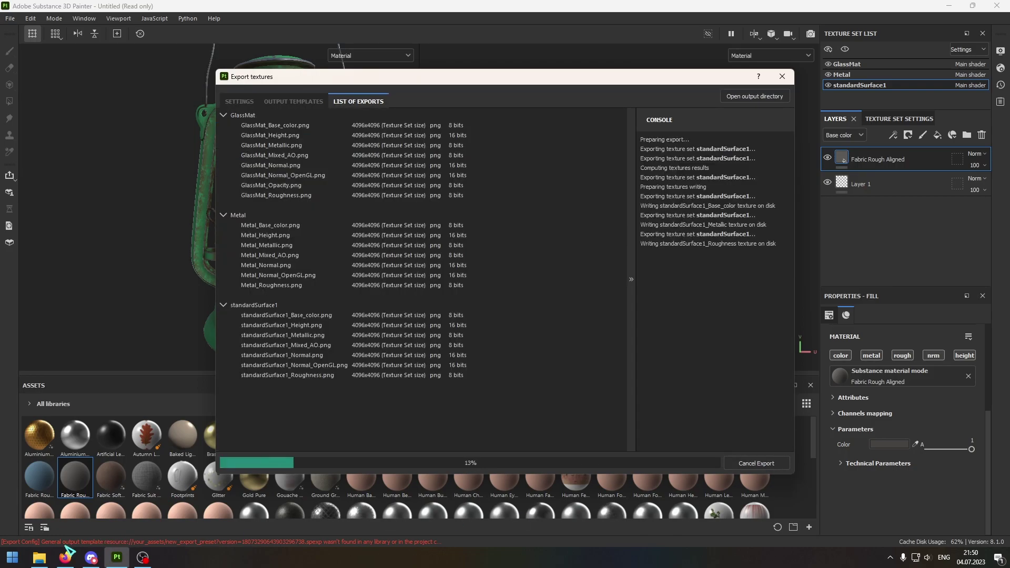
{"action": "left_click", "coordinate": [756, 96]}
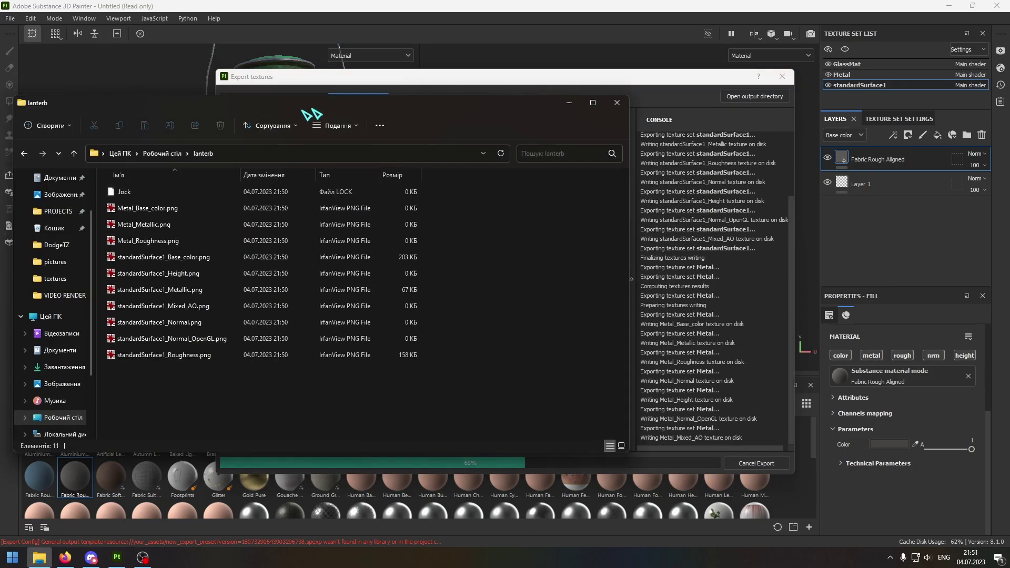
{"action": "left_click_drag", "start_coordinate": [309, 105], "coordinate": [389, 90]}
- Enlarge the folder view to large thumbnails and select GlassMat_Mixed_AO.png and GlassMat_Normal_OpenGL.png
{"action": "scroll", "coordinate": [350, 232], "scroll_direction": "up", "scroll_amount": 1, "text": "ctrl"}
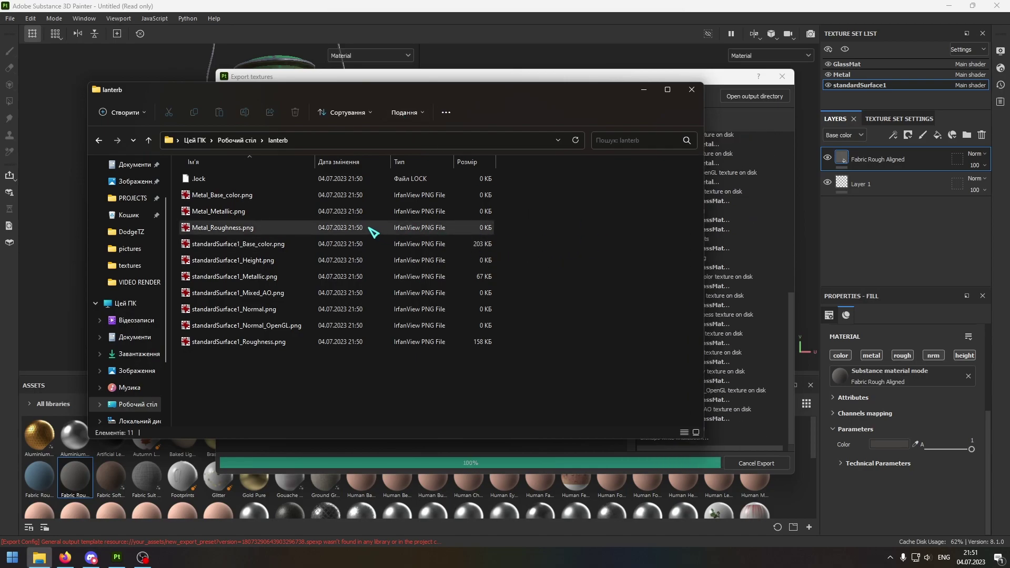
{"action": "scroll", "coordinate": [440, 238], "scroll_direction": "up", "scroll_amount": 1, "text": "ctrl"}
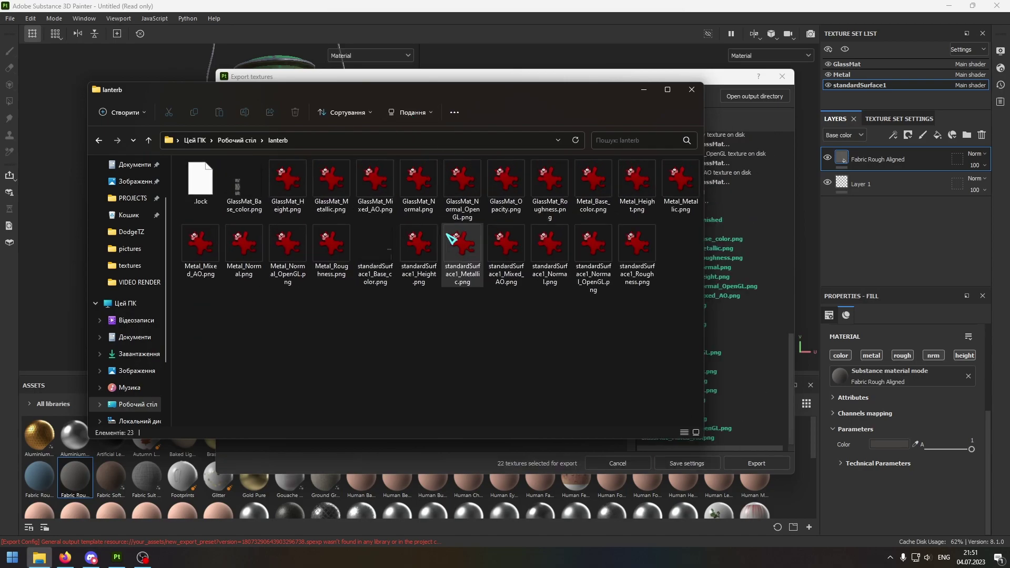
{"action": "scroll", "coordinate": [457, 232], "scroll_direction": "up", "scroll_amount": 1, "text": "ctrl"}
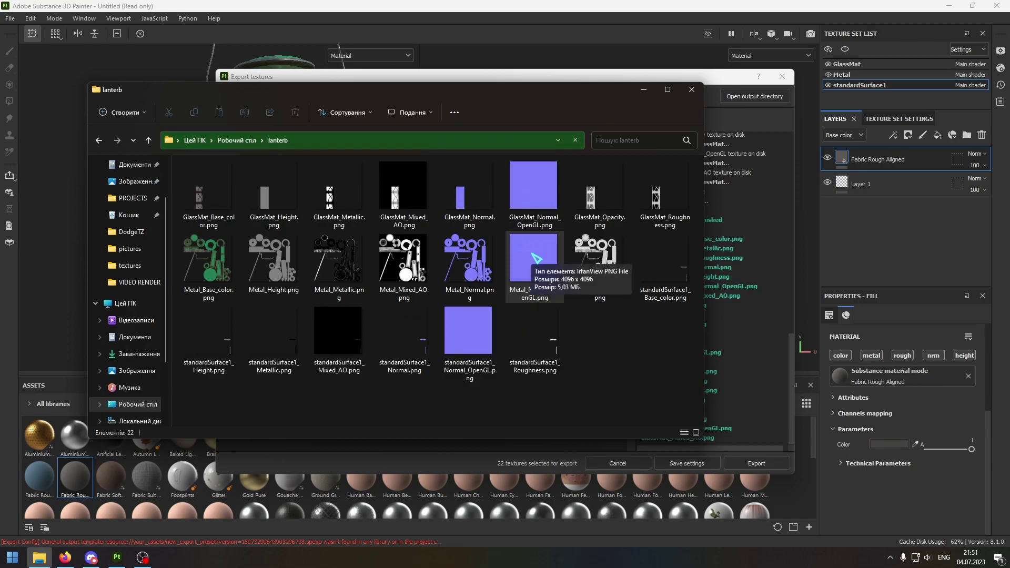
{"action": "mouse_move", "coordinate": [534, 194]}
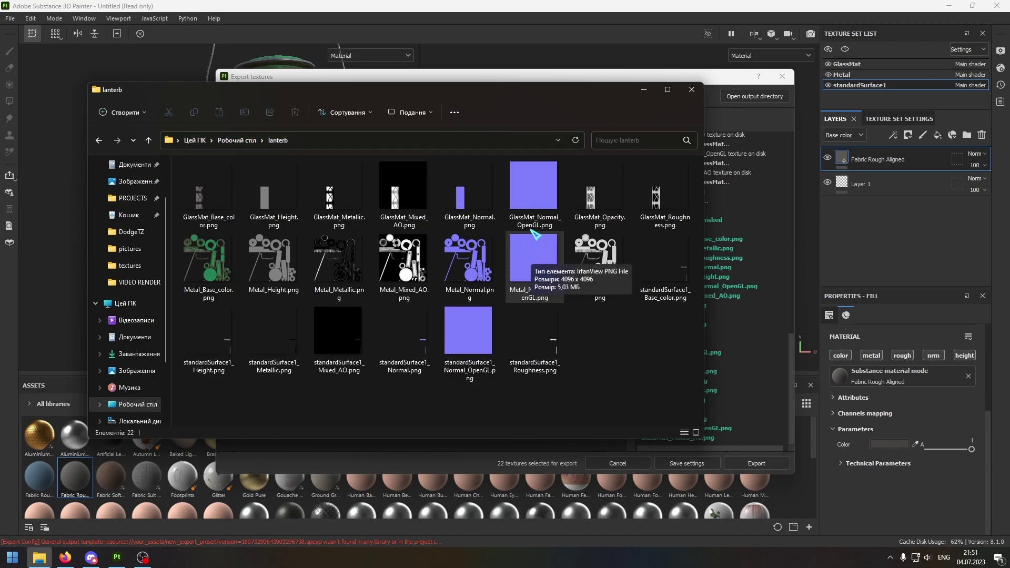
{"action": "left_click", "coordinate": [428, 221]}
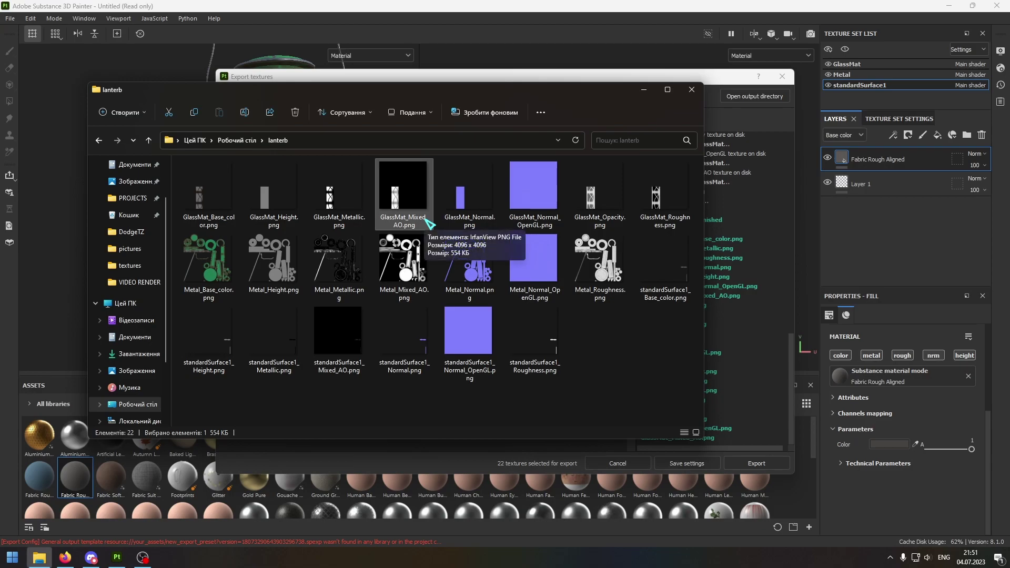
{"action": "left_click", "coordinate": [539, 221]}
- View the GlassMat normal map, then compare Metal_Normal.png with Metal_Normal_OpenGL.png in IrfanView
{"action": "double_click", "coordinate": [485, 210]}
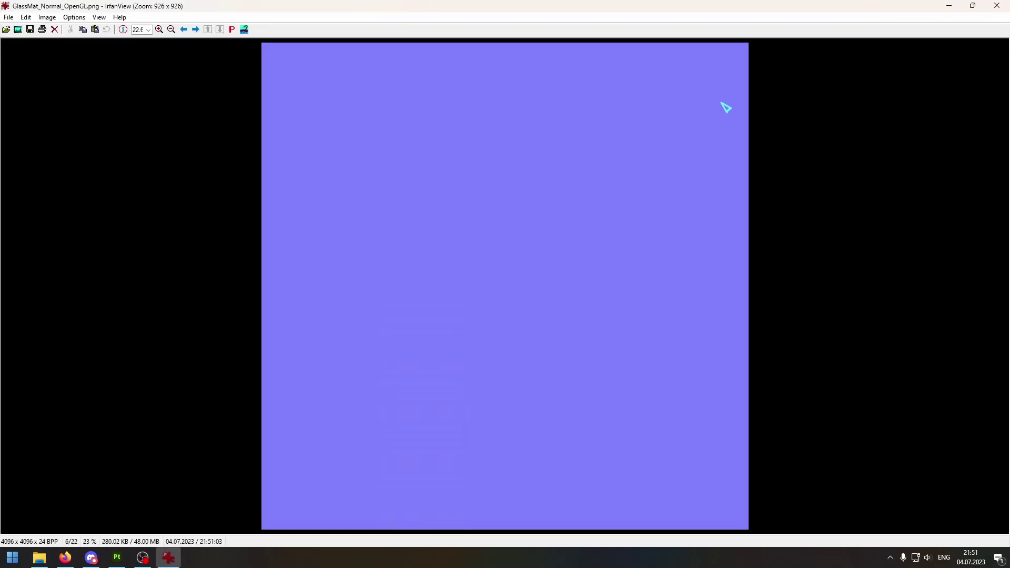
{"action": "left_click", "coordinate": [997, 5]}
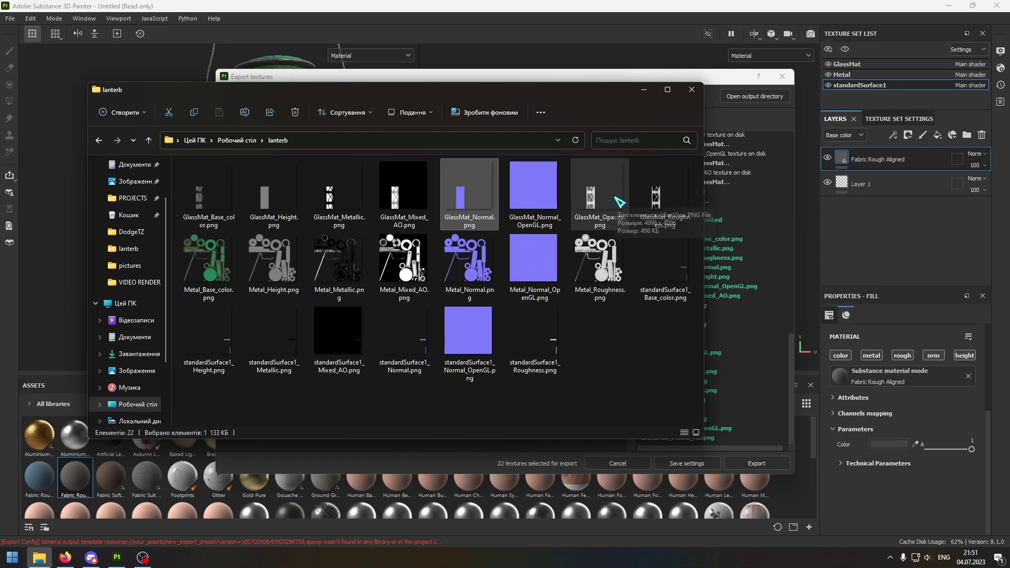
{"action": "double_click", "coordinate": [559, 245]}
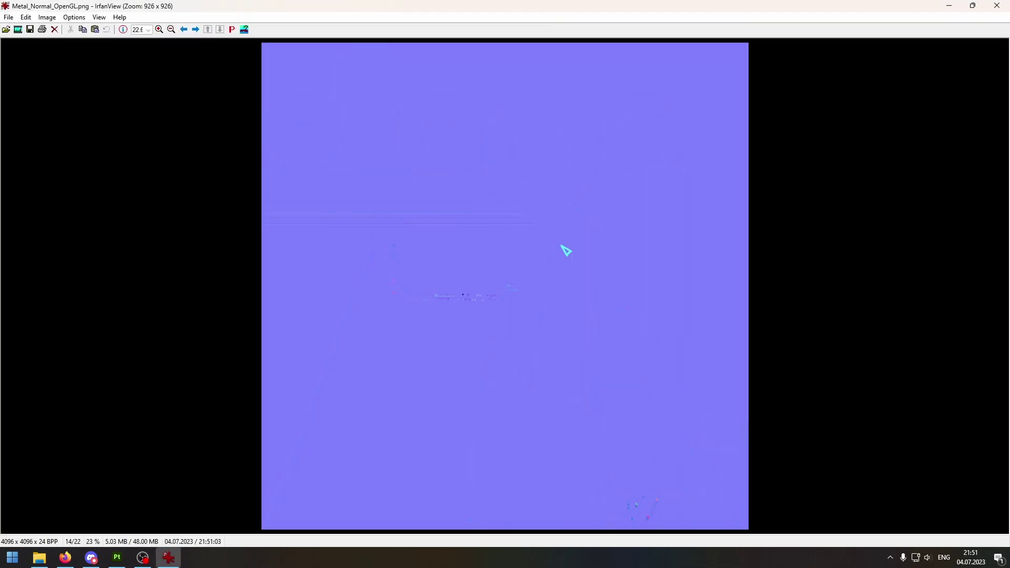
{"action": "key", "text": "Left"}
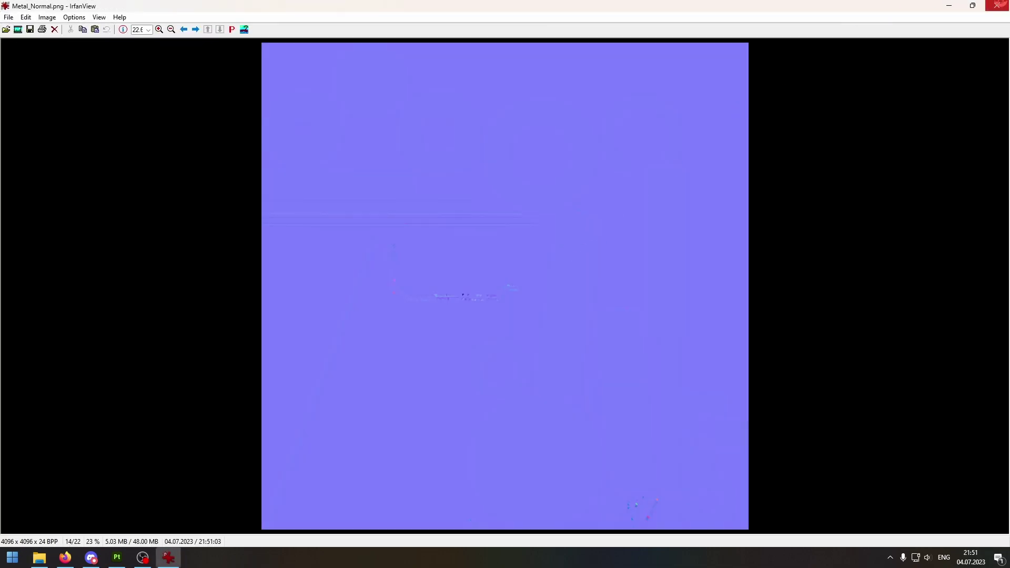
{"action": "key", "text": "Right"}
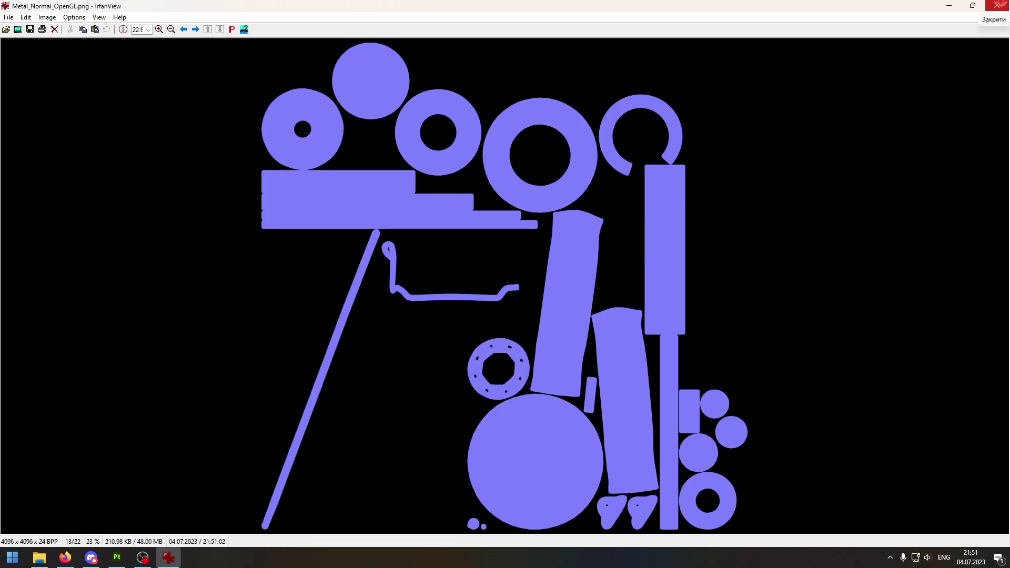
{"action": "key", "text": "Left"}
{"action": "key", "text": "Right"}
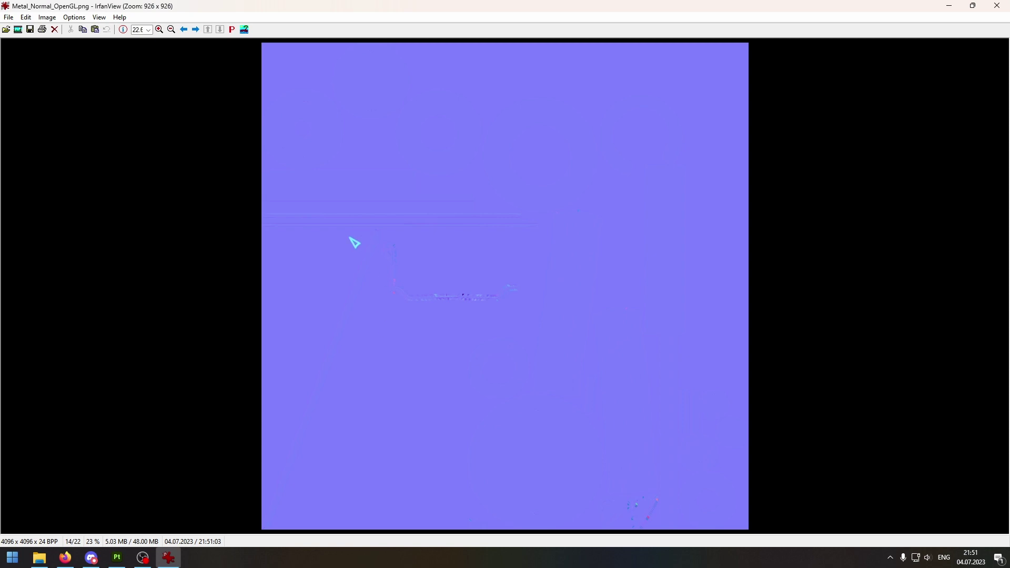
{"action": "left_click", "coordinate": [473, 220]}
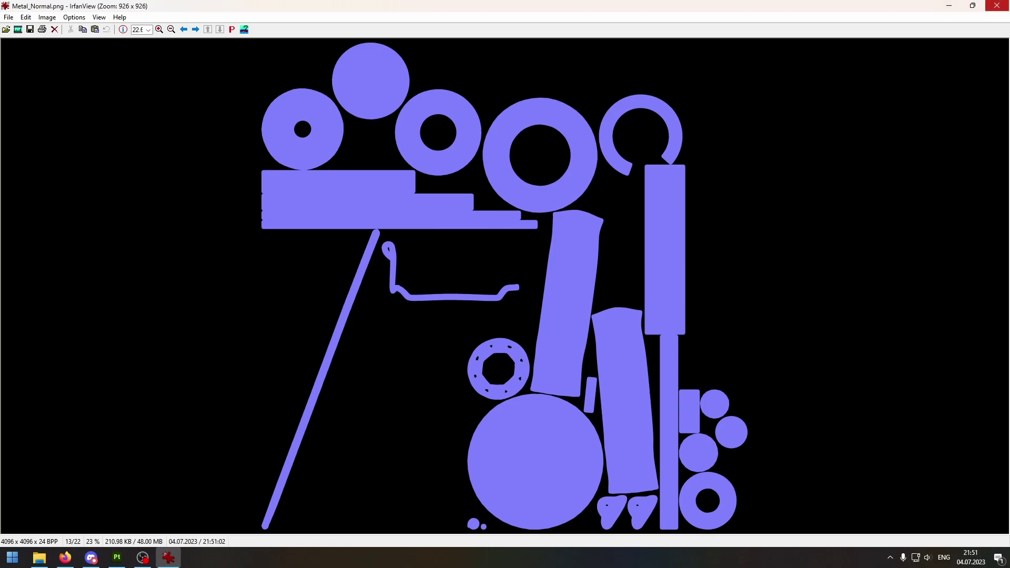
{"action": "left_click", "coordinate": [997, 5]}
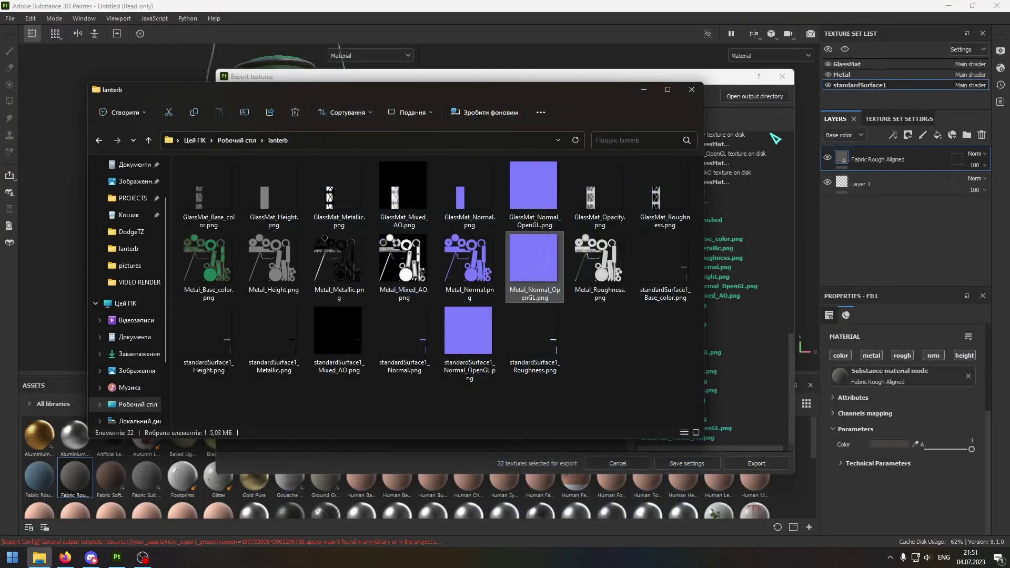
- Return to Painter's export settings and check the output template list without changing it
{"action": "left_click", "coordinate": [689, 349]}
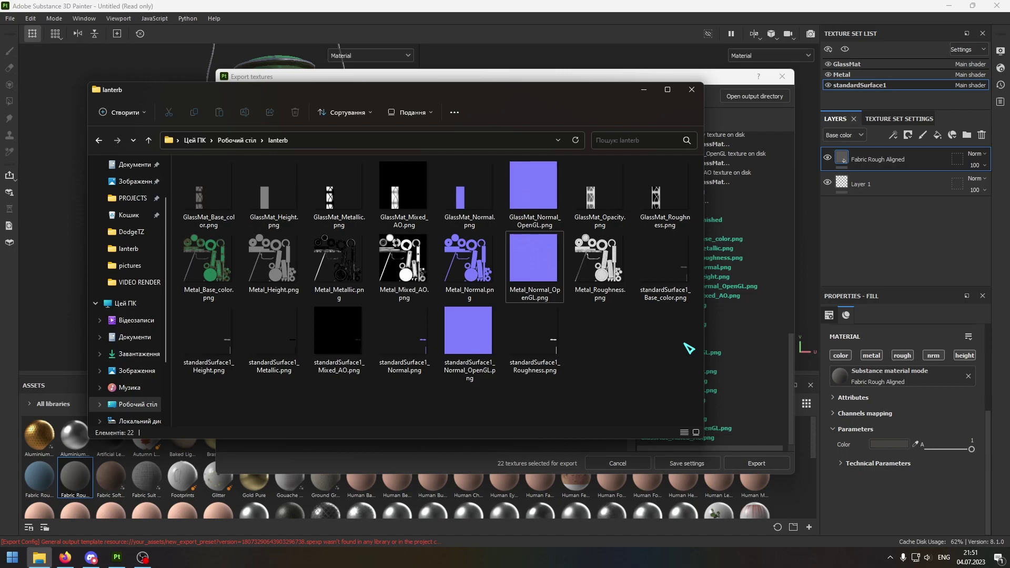
{"action": "left_click", "coordinate": [737, 280]}
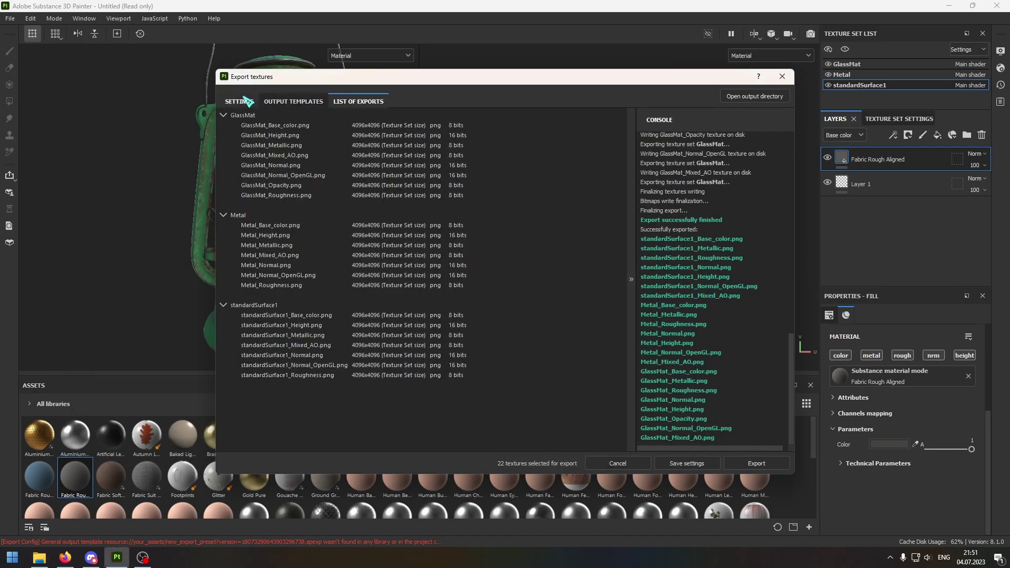
{"action": "left_click", "coordinate": [239, 101]}
{"action": "left_click", "coordinate": [502, 163]}
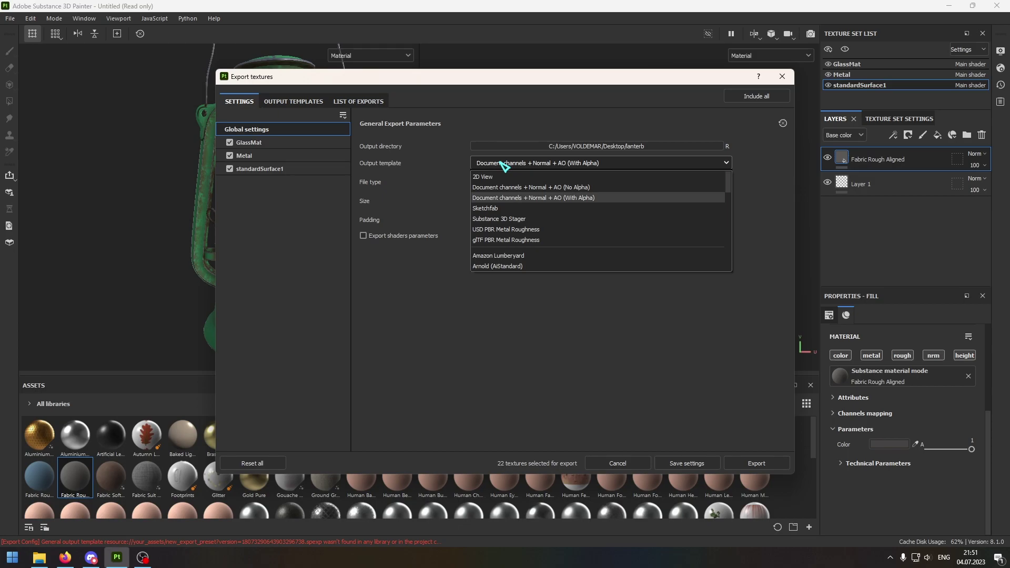
{"action": "left_click", "coordinate": [504, 167]}
- Select all 22 exported PNGs in the lanterb folder and delete them
{"action": "left_click", "coordinate": [39, 558]}
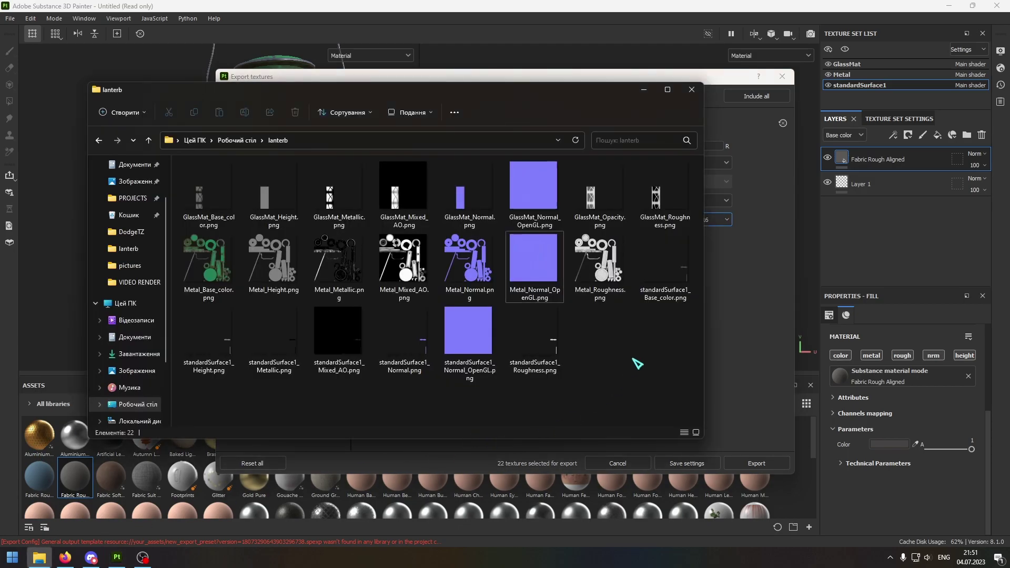
{"action": "left_click_drag", "start_coordinate": [637, 363], "coordinate": [227, 216]}
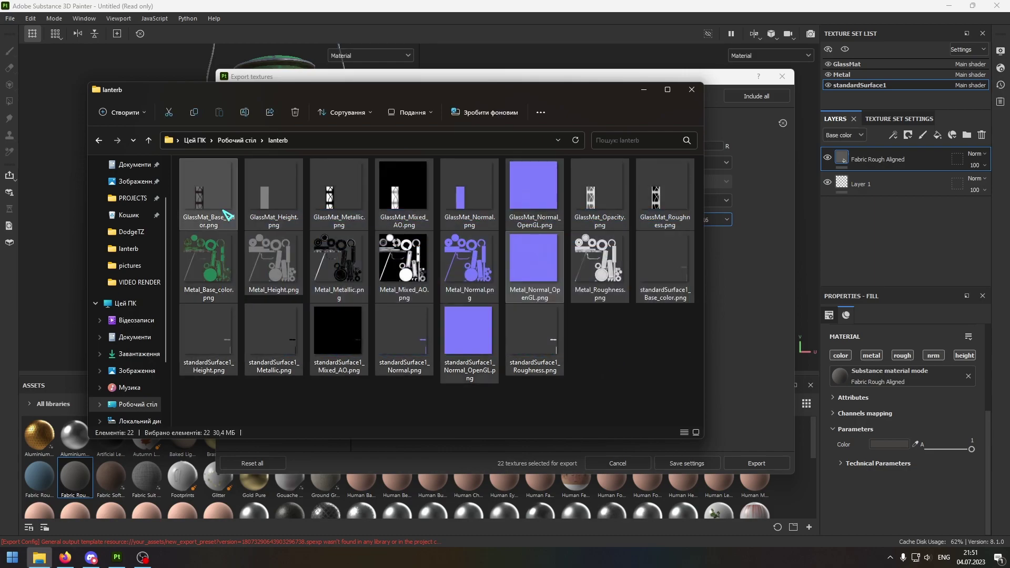
{"action": "key", "text": "Delete"}
- Switch the export output template from Document channels + Normal + AO to Best Export Settings ever
{"action": "left_click", "coordinate": [709, 312]}
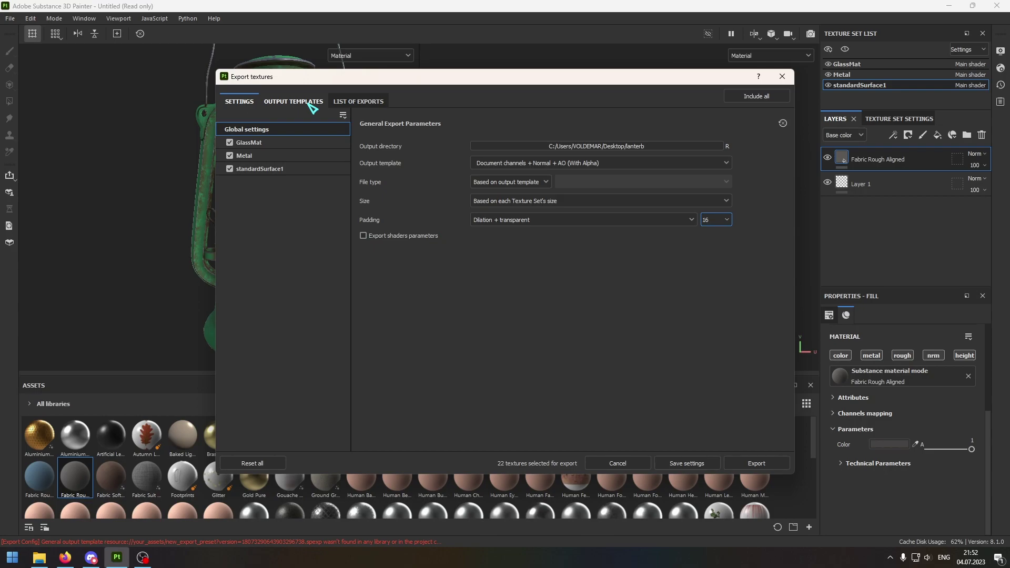
{"action": "left_click", "coordinate": [539, 164]}
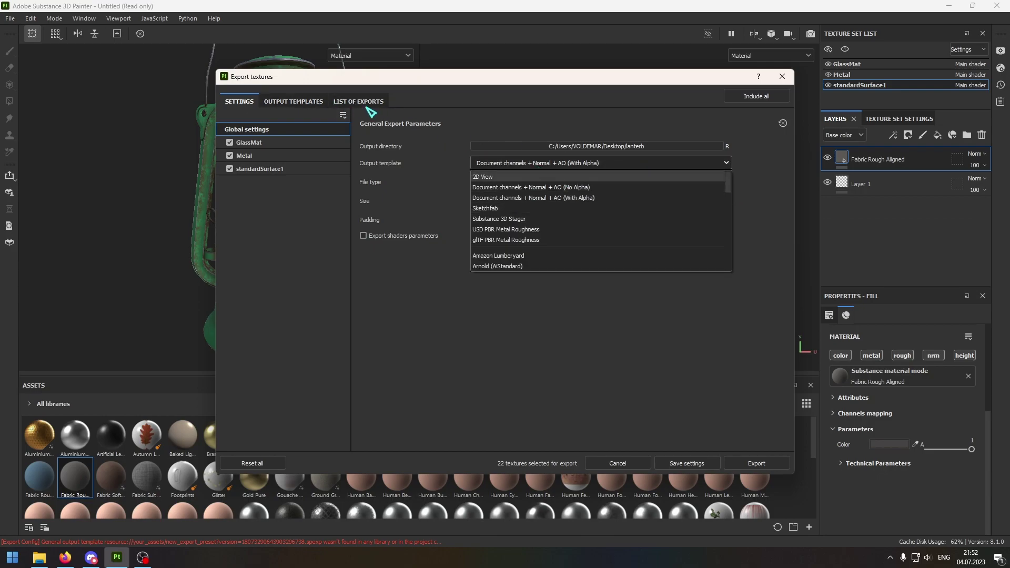
{"action": "scroll", "coordinate": [653, 210], "scroll_direction": "down", "scroll_amount": 3}
{"action": "scroll", "coordinate": [653, 209], "scroll_direction": "down", "scroll_amount": 4}
{"action": "scroll", "coordinate": [688, 221], "scroll_direction": "down", "scroll_amount": 3}
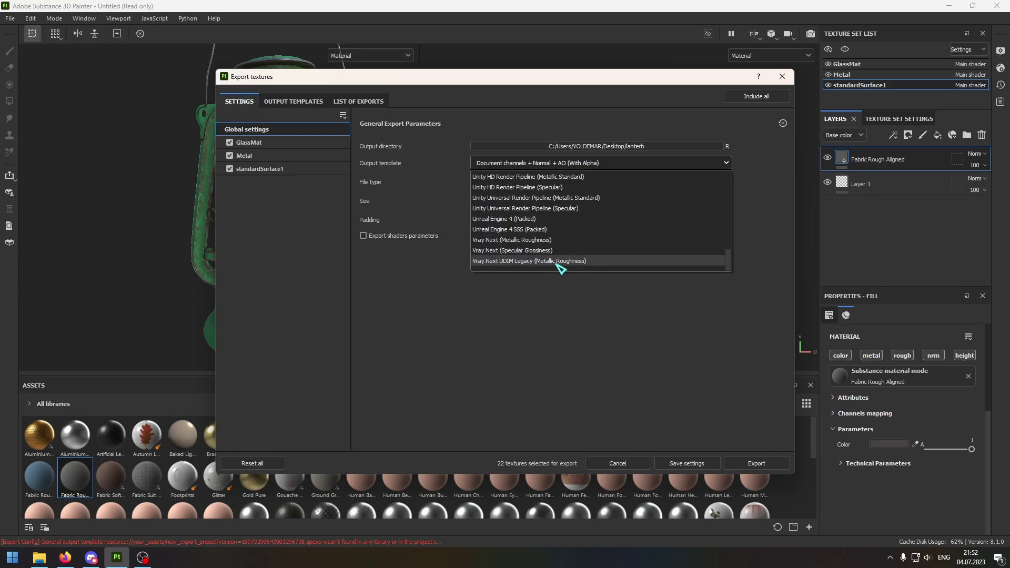
{"action": "scroll", "coordinate": [553, 252], "scroll_direction": "up", "scroll_amount": 3}
{"action": "scroll", "coordinate": [519, 244], "scroll_direction": "up", "scroll_amount": 3}
{"action": "scroll", "coordinate": [523, 253], "scroll_direction": "up", "scroll_amount": 2}
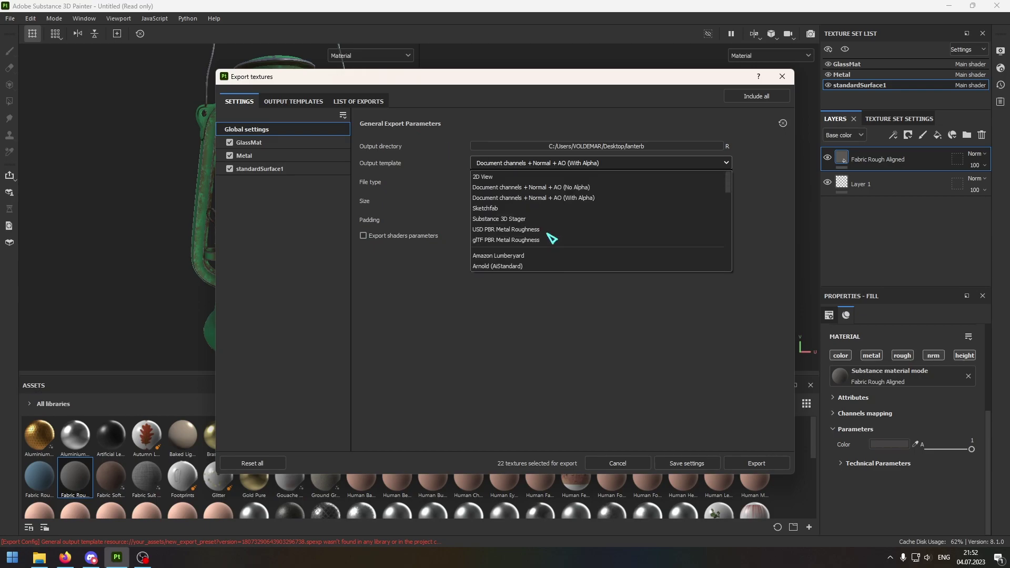
{"action": "scroll", "coordinate": [523, 235], "scroll_direction": "up", "scroll_amount": 3}
{"action": "scroll", "coordinate": [506, 227], "scroll_direction": "down", "scroll_amount": 2}
{"action": "left_click", "coordinate": [514, 207]}
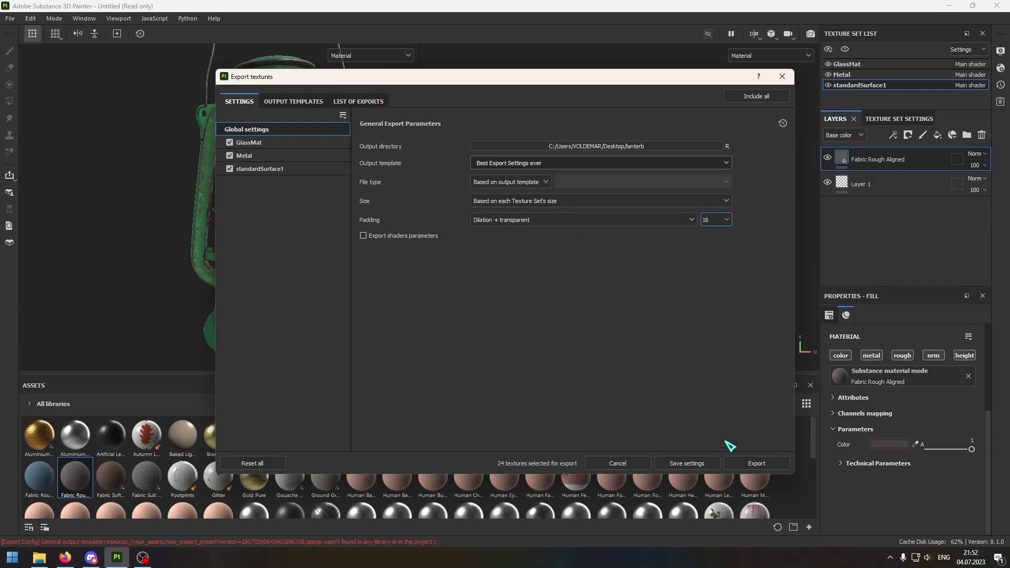
- Export the texture sets as Lantern_ PNG maps and bring the lanterb folder forward
{"action": "left_click", "coordinate": [557, 226]}
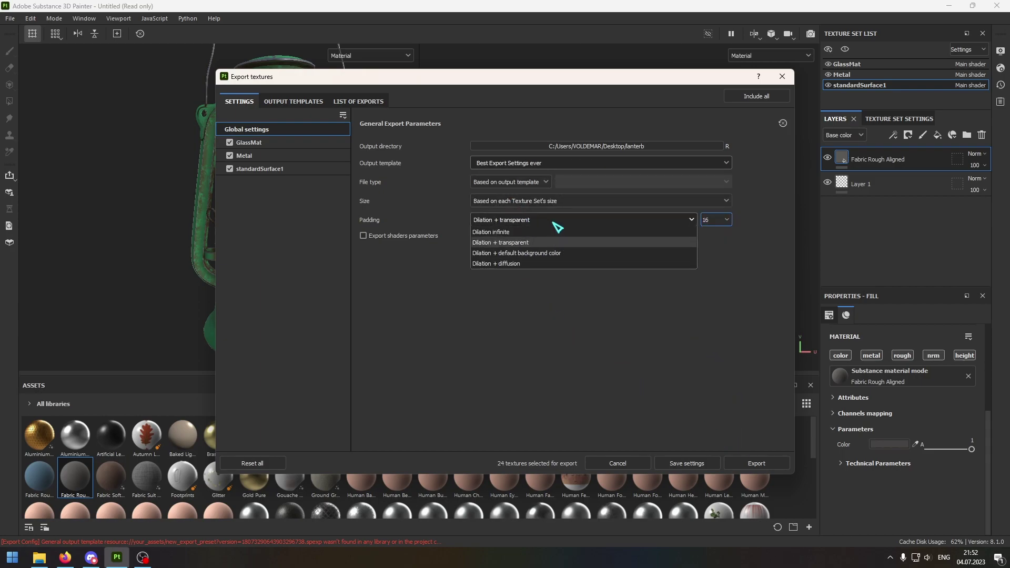
{"action": "left_click", "coordinate": [766, 466]}
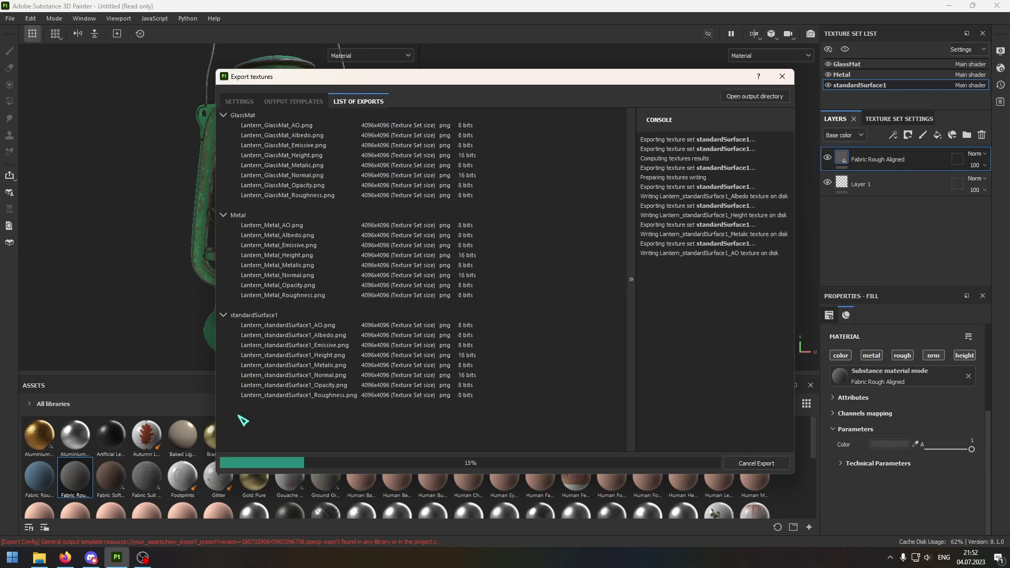
{"action": "left_click", "coordinate": [42, 559]}
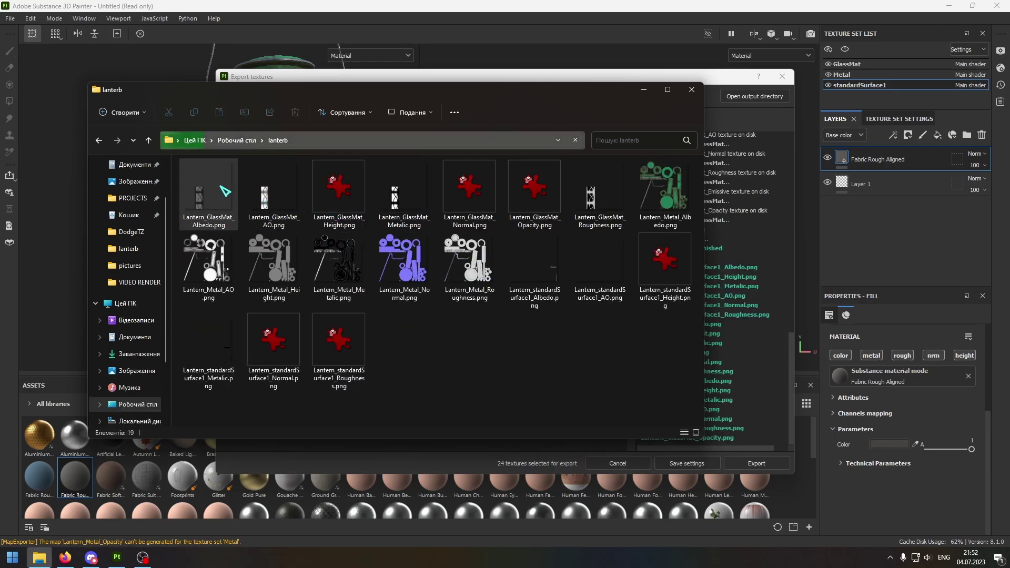
{"action": "double_click", "coordinate": [208, 194]}
{"action": "left_click", "coordinate": [998, 5]}
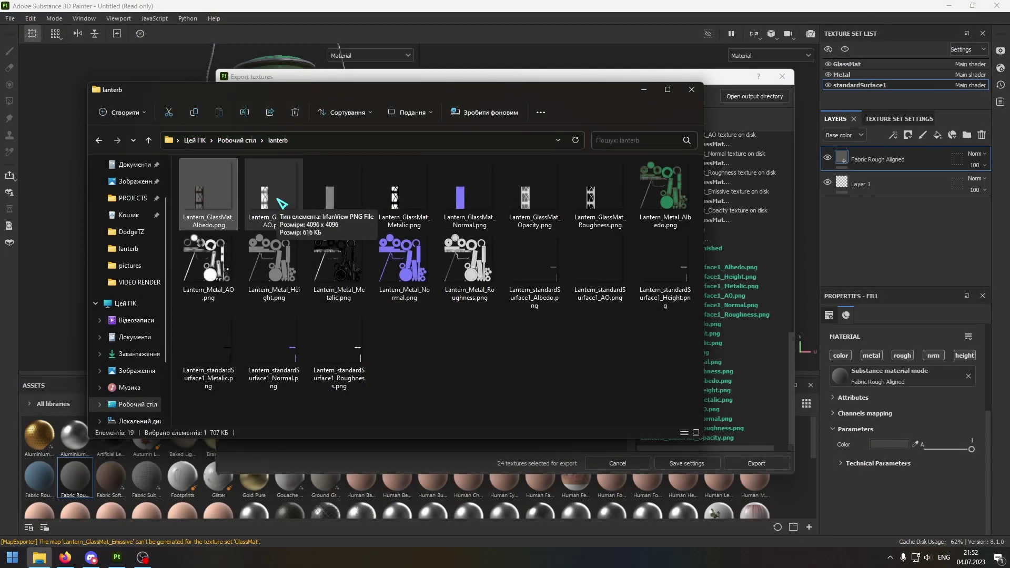
{"action": "double_click", "coordinate": [478, 200]}
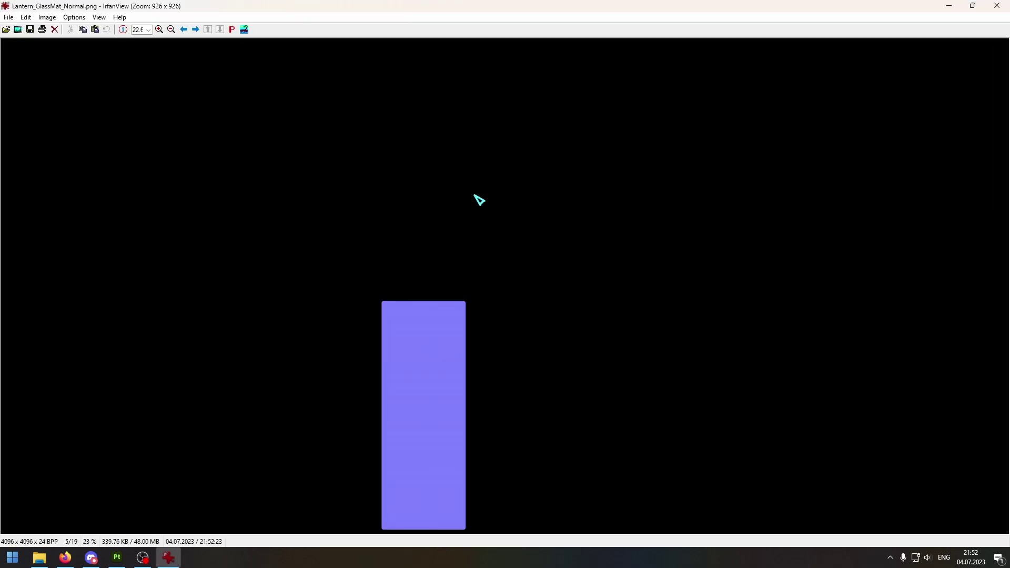
{"action": "left_click", "coordinate": [997, 5]}
{"action": "left_click", "coordinate": [421, 268]}
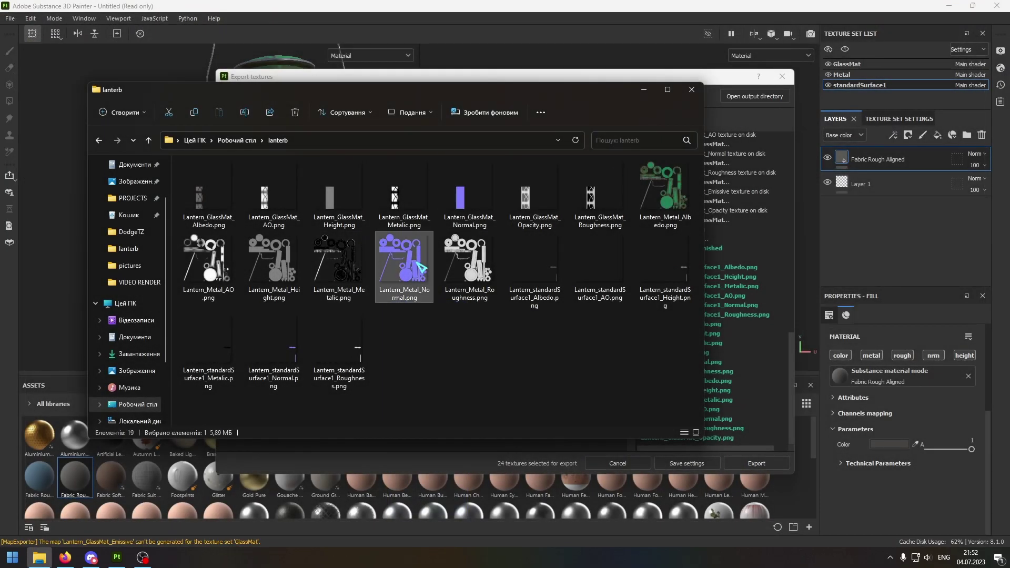
{"action": "double_click", "coordinate": [420, 265]}
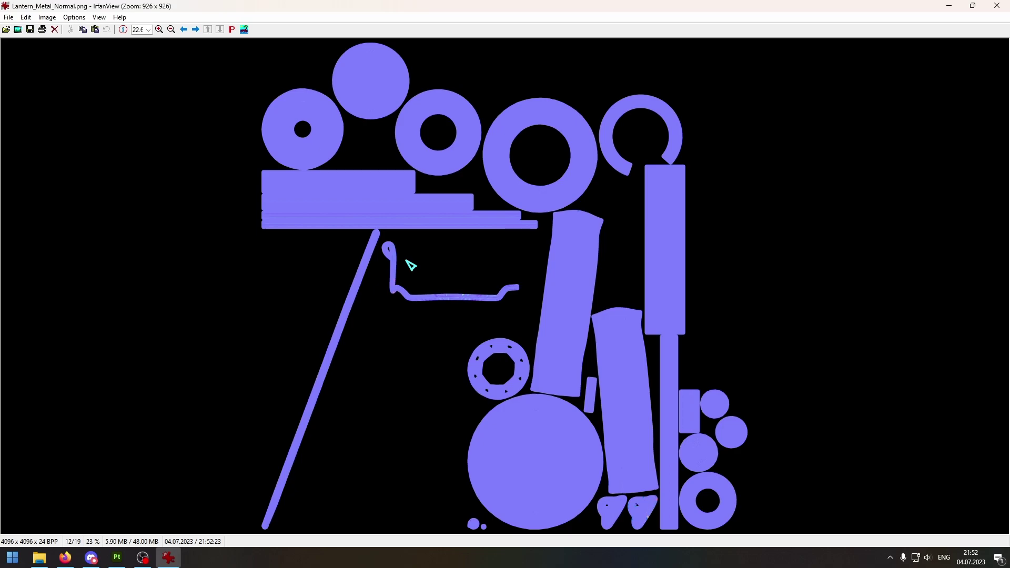
{"action": "left_click", "coordinate": [997, 5]}
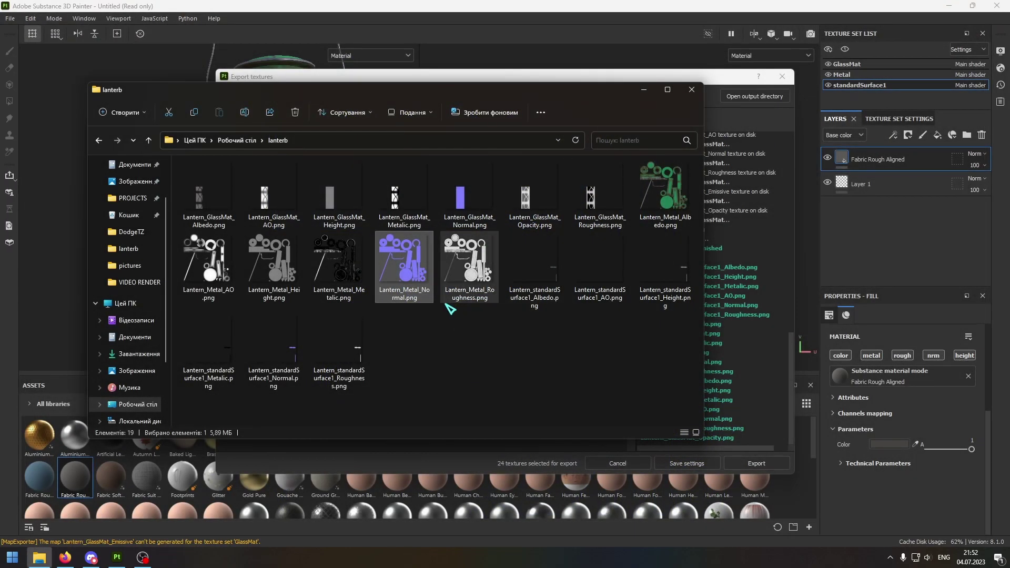
{"action": "mouse_move", "coordinate": [403, 268]}
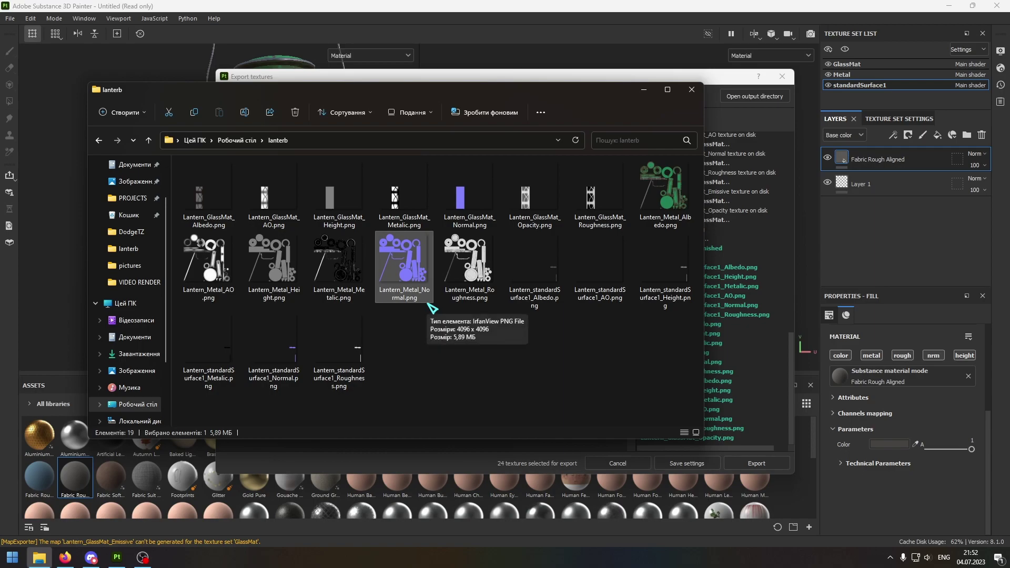
- Open PROJECTS in a new window, enter the 3D folder, and run TextureSetCombiner.exe
{"action": "right_click", "coordinate": [133, 200]}
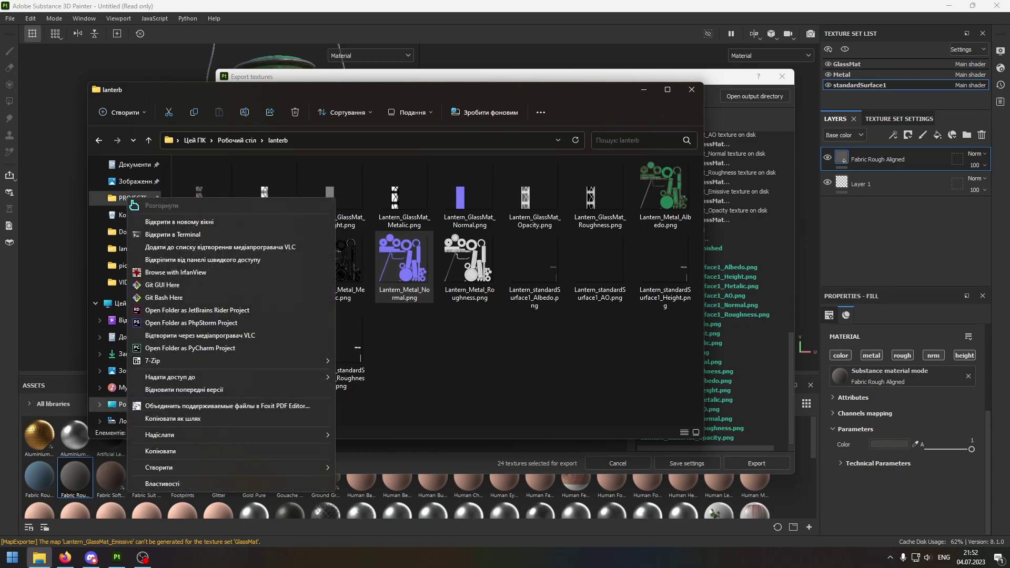
{"action": "left_click", "coordinate": [204, 225]}
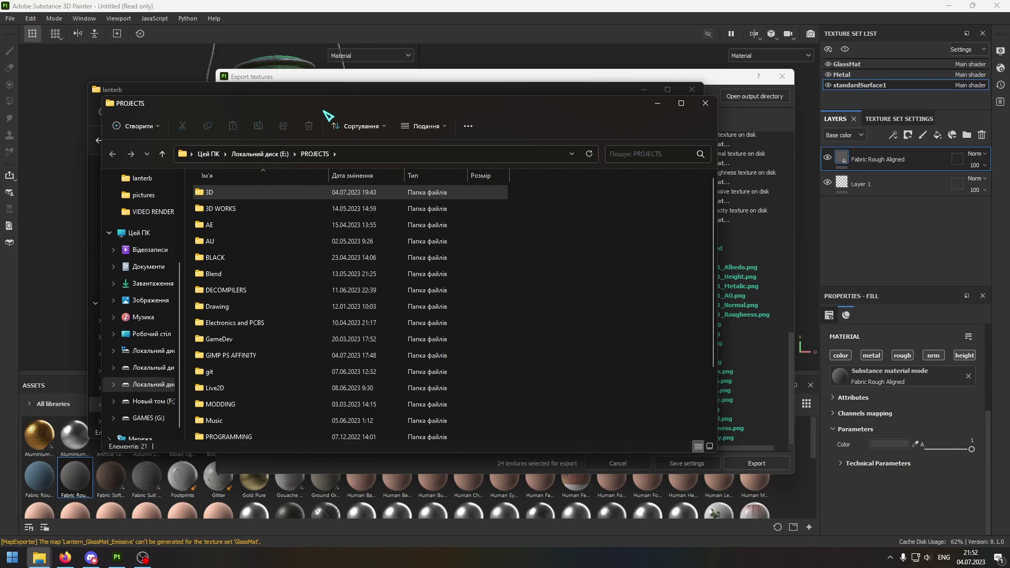
{"action": "double_click", "coordinate": [358, 192]}
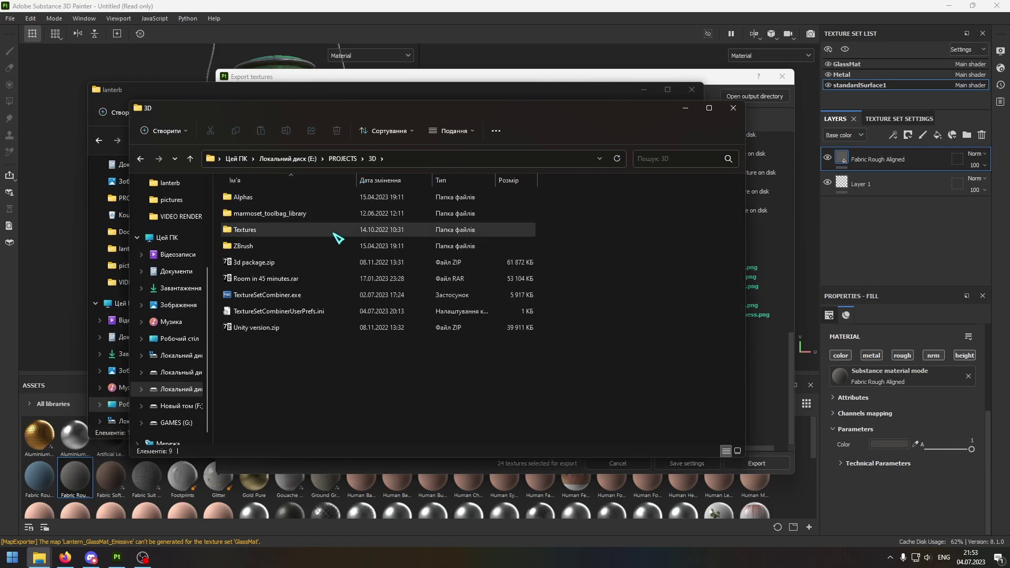
{"action": "double_click", "coordinate": [328, 294]}
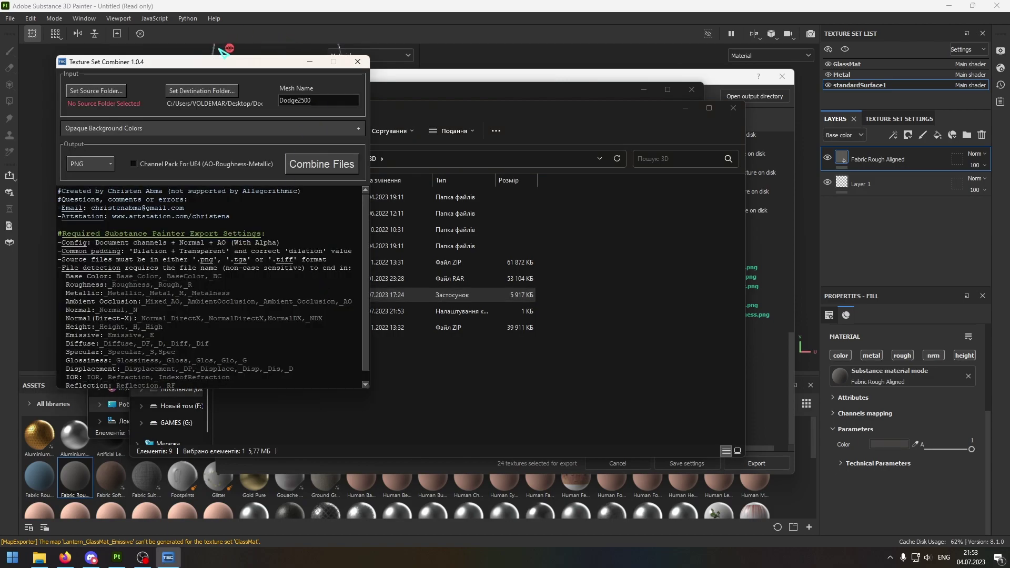
- Move Texture Set Combiner aside and bring the lanterb folder of 19 Lantern_ maps forward
{"action": "mouse_move", "coordinate": [260, 61]}
{"action": "left_mouse_down"}
{"action": "mouse_move", "coordinate": [429, 124]}
{"action": "mouse_move", "coordinate": [576, 126]}
{"action": "left_mouse_up"}
{"action": "left_click", "coordinate": [298, 98]}
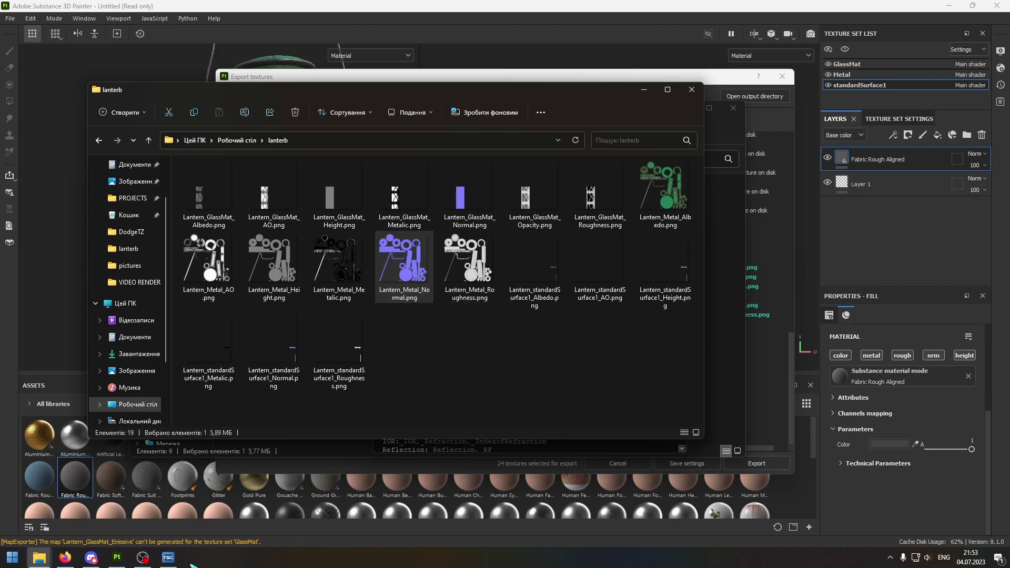
{"action": "left_click", "coordinate": [168, 558]}
- Close Texture Set Combiner and both File Explorer windows
{"action": "left_click", "coordinate": [674, 126]}
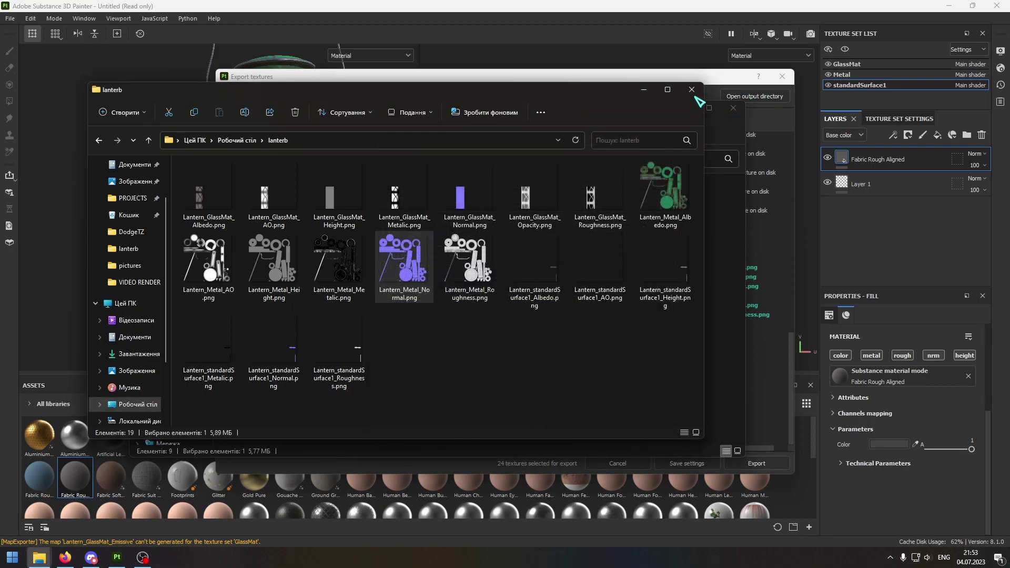
{"action": "left_click", "coordinate": [692, 89]}
{"action": "left_click", "coordinate": [733, 108]}
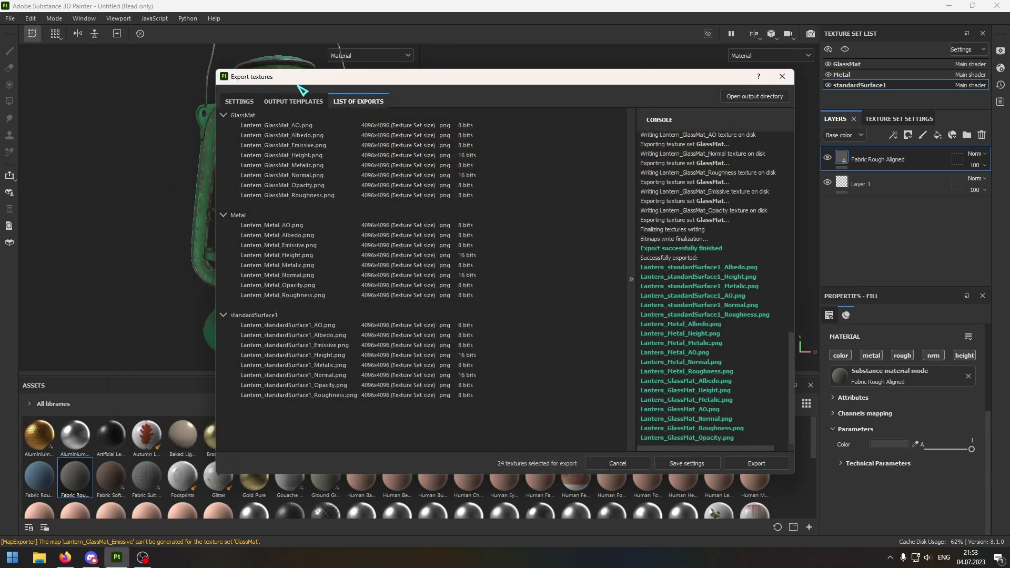
- In Output Templates, load Best Export Settings ever and select the _Albedo suffix of the Albedo map name
{"action": "left_click", "coordinate": [293, 101]}
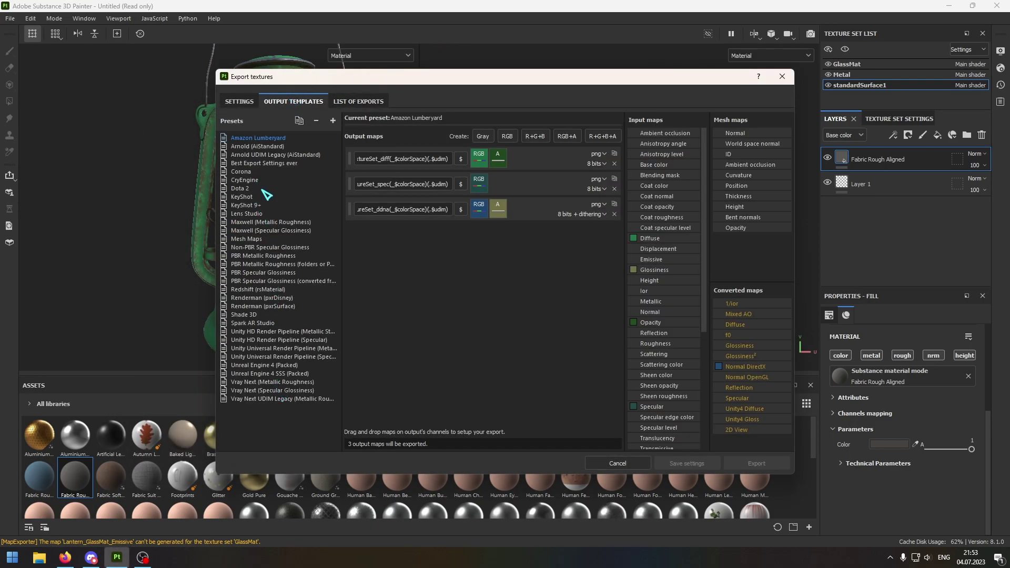
{"action": "left_click", "coordinate": [263, 163]}
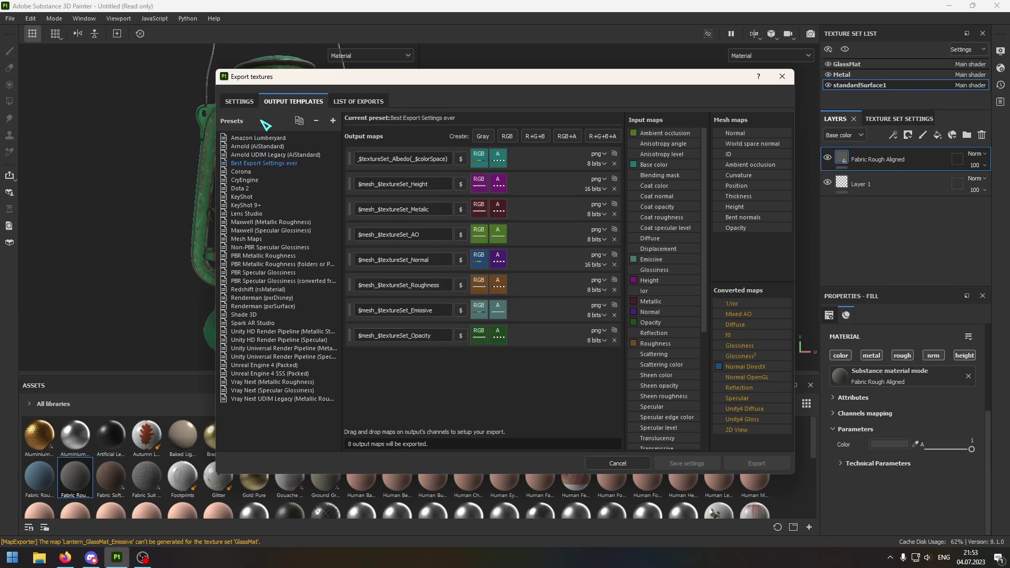
{"action": "left_click", "coordinate": [387, 159]}
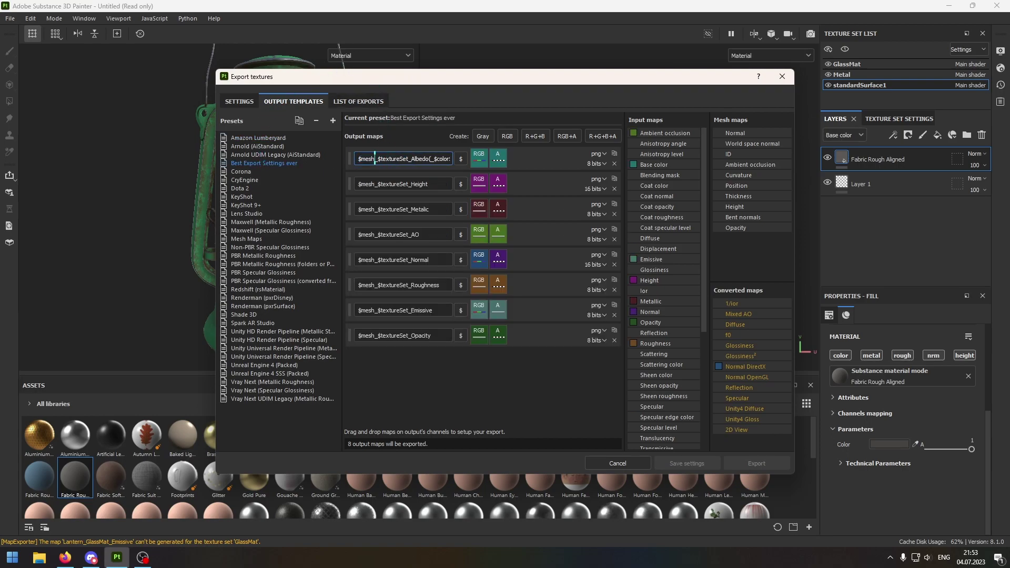
{"action": "left_click", "coordinate": [396, 158]}
{"action": "mouse_move", "coordinate": [429, 158]}
{"action": "left_mouse_down"}
{"action": "mouse_move", "coordinate": [406, 158]}
{"action": "mouse_move", "coordinate": [460, 159]}
{"action": "left_mouse_up"}
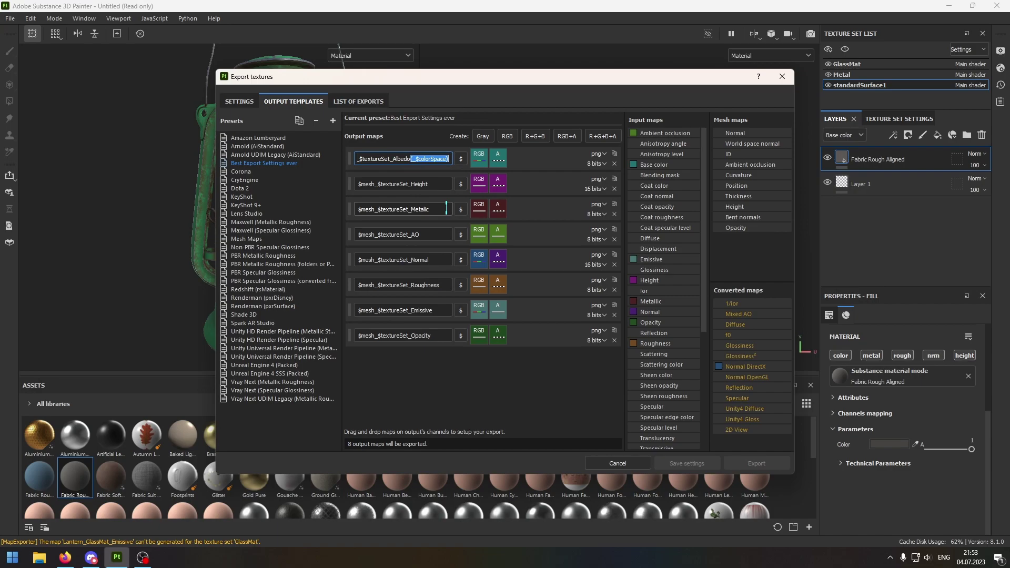
{"action": "left_click", "coordinate": [424, 184]}
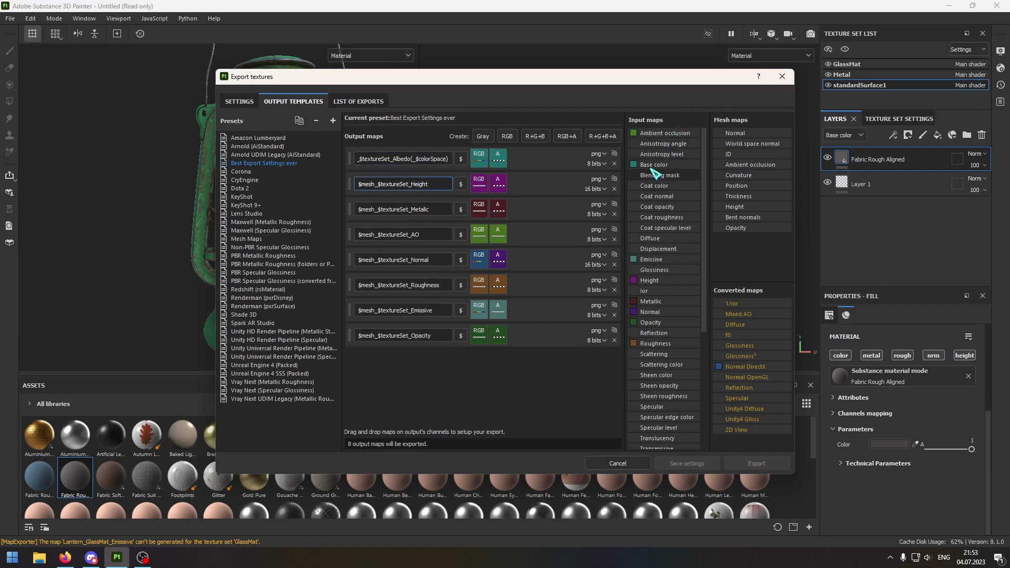
- Feed the Albedo output's A slot from Base color's A Channel, leaving the Height output name unchanged
{"action": "left_click_drag", "start_coordinate": [654, 166], "coordinate": [497, 158]}
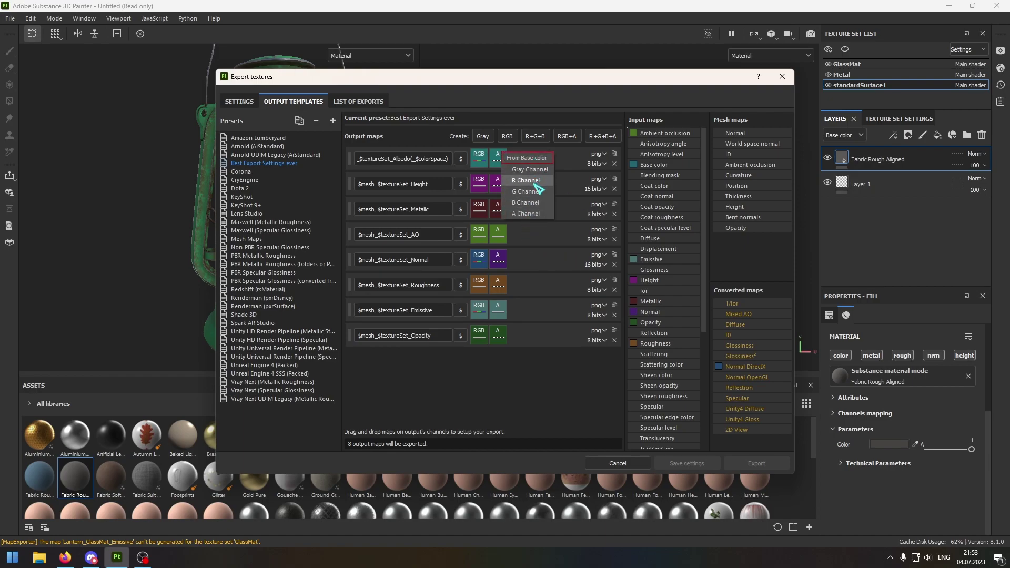
{"action": "left_click", "coordinate": [529, 214]}
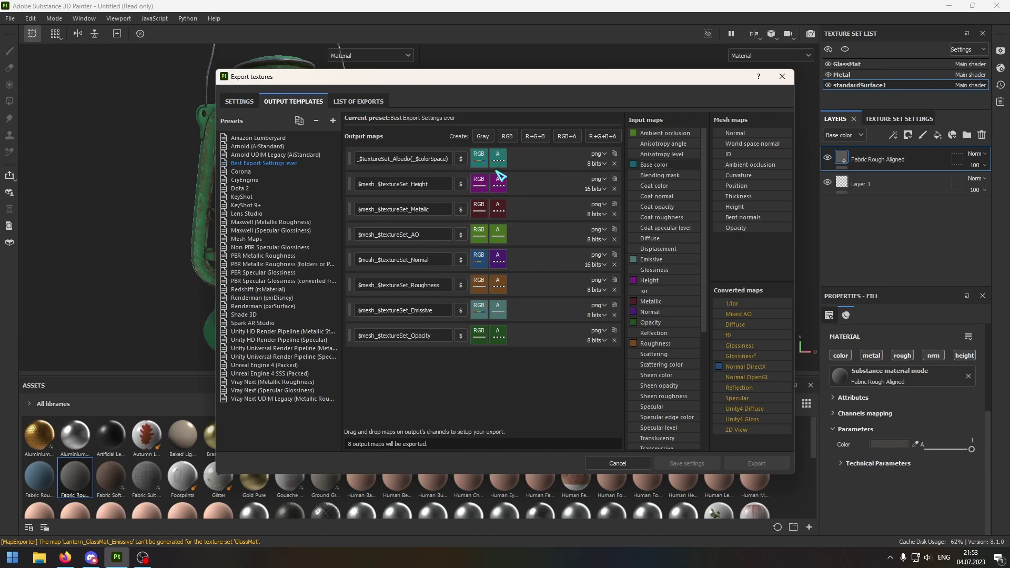
{"action": "left_click_drag", "start_coordinate": [654, 164], "coordinate": [498, 158]}
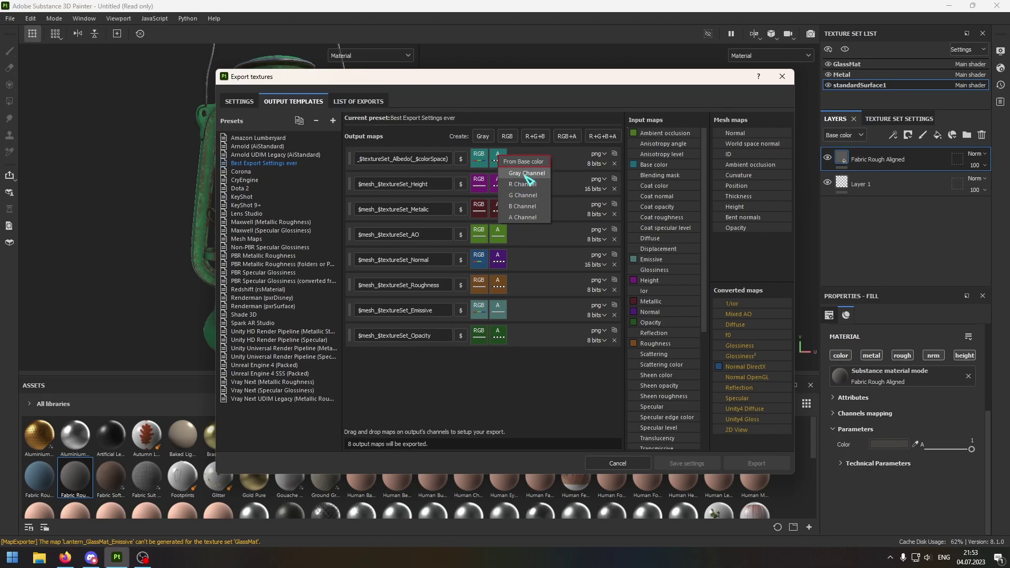
{"action": "left_click", "coordinate": [526, 173]}
{"action": "left_click_drag", "start_coordinate": [654, 165], "coordinate": [498, 159]}
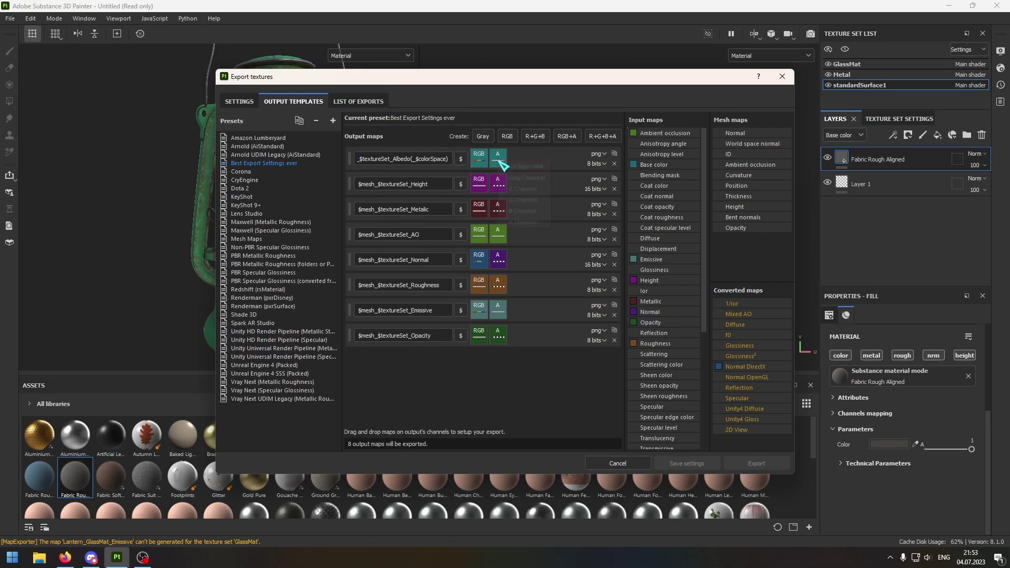
{"action": "left_click", "coordinate": [525, 222]}
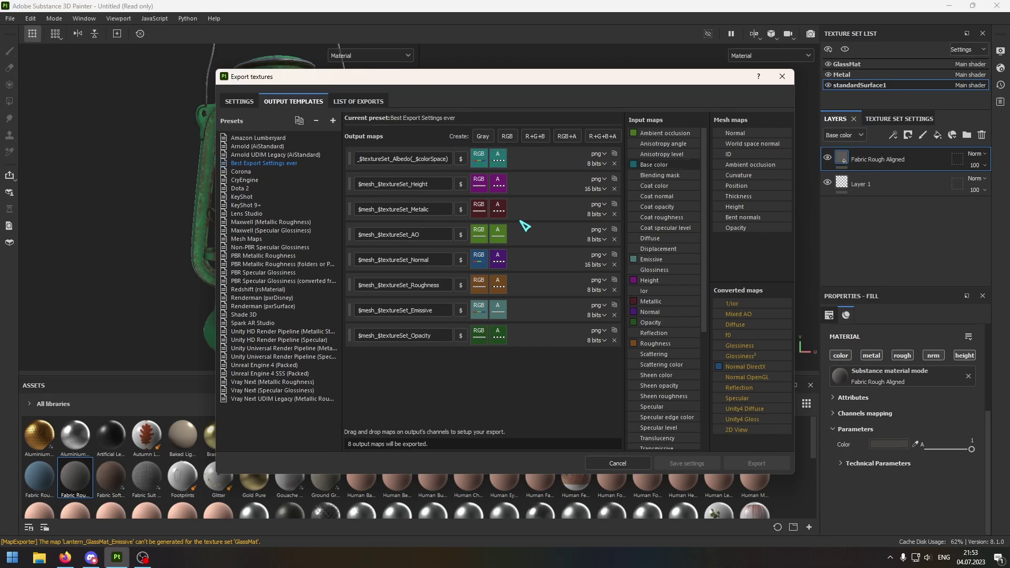
{"action": "double_click", "coordinate": [436, 184]}
{"action": "left_click", "coordinate": [460, 214]}
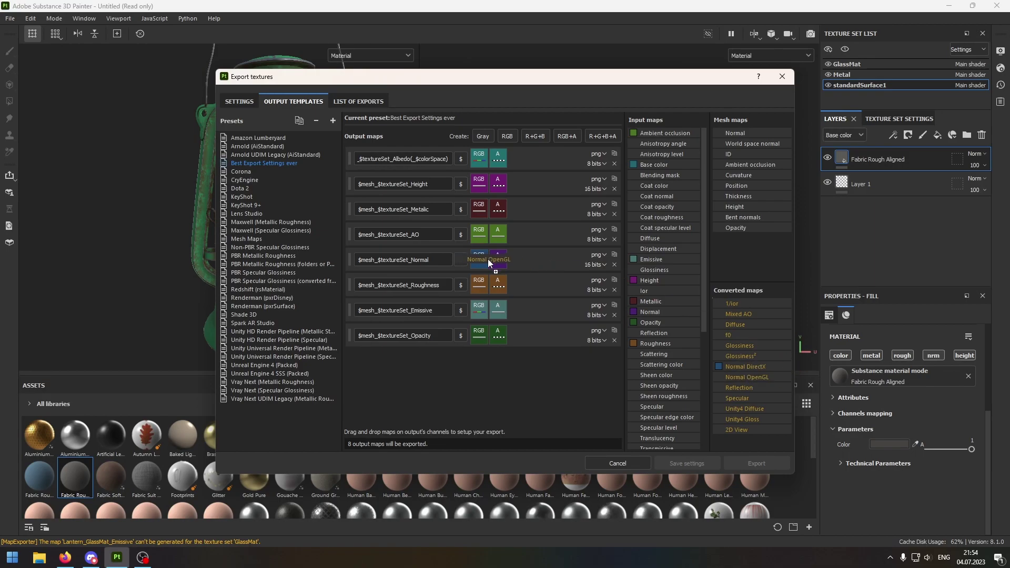
- Route Normal OpenGL into the Normal output's RGB and the Normal map's A Channel into its alpha
{"action": "left_click_drag", "start_coordinate": [748, 378], "coordinate": [482, 259]}
{"action": "left_click", "coordinate": [510, 276]}
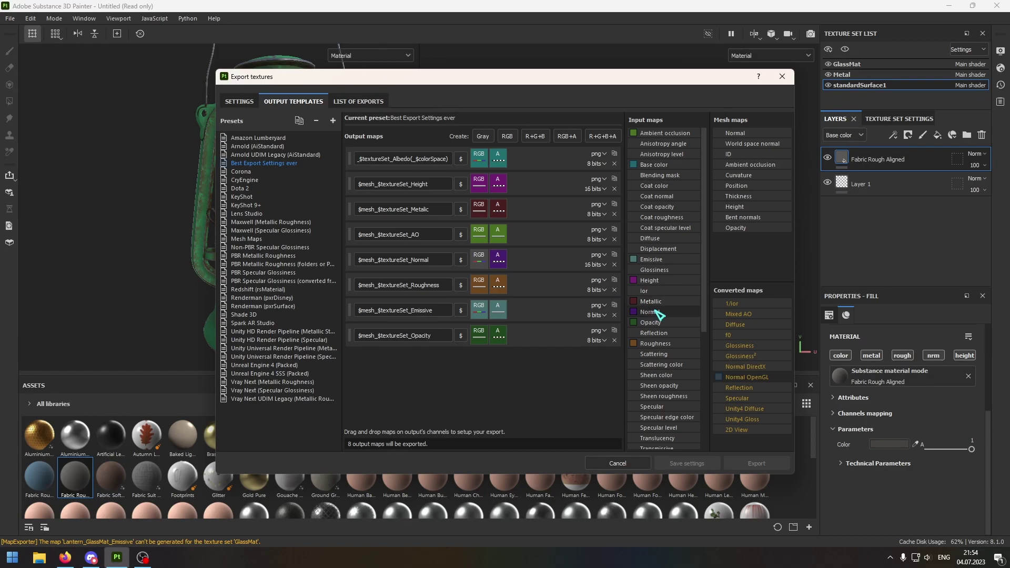
{"action": "left_click_drag", "start_coordinate": [650, 312], "coordinate": [498, 259]}
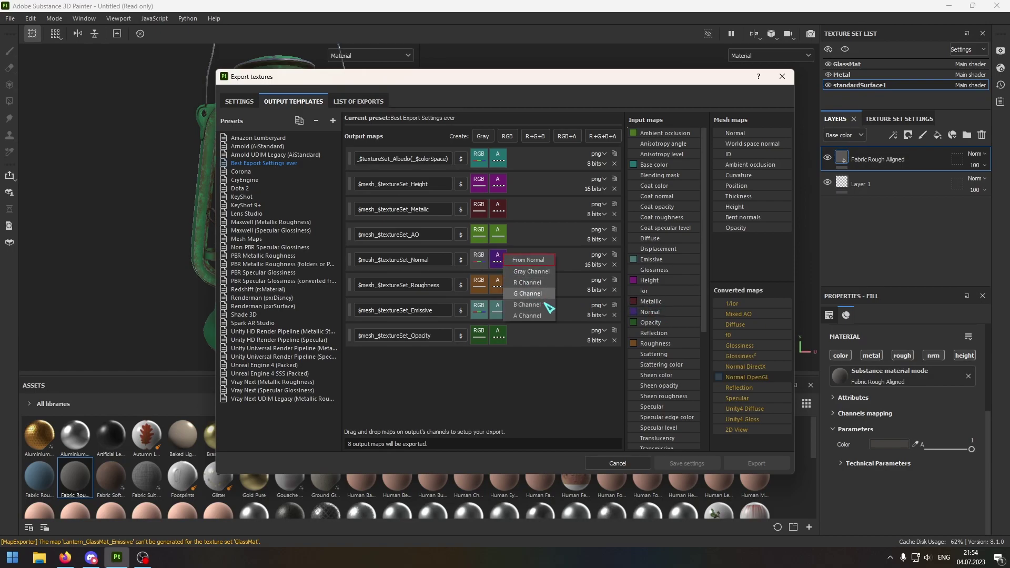
{"action": "left_click", "coordinate": [542, 316]}
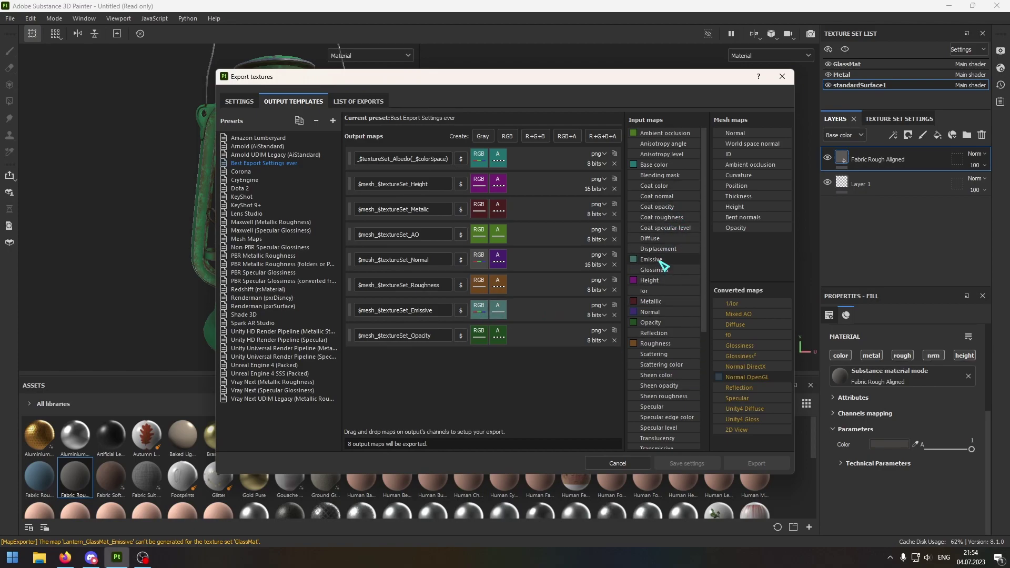
- Assign the Emissive map's Gray Channel to the Emissive output's A slot
{"action": "left_click_drag", "start_coordinate": [664, 261], "coordinate": [498, 309]}
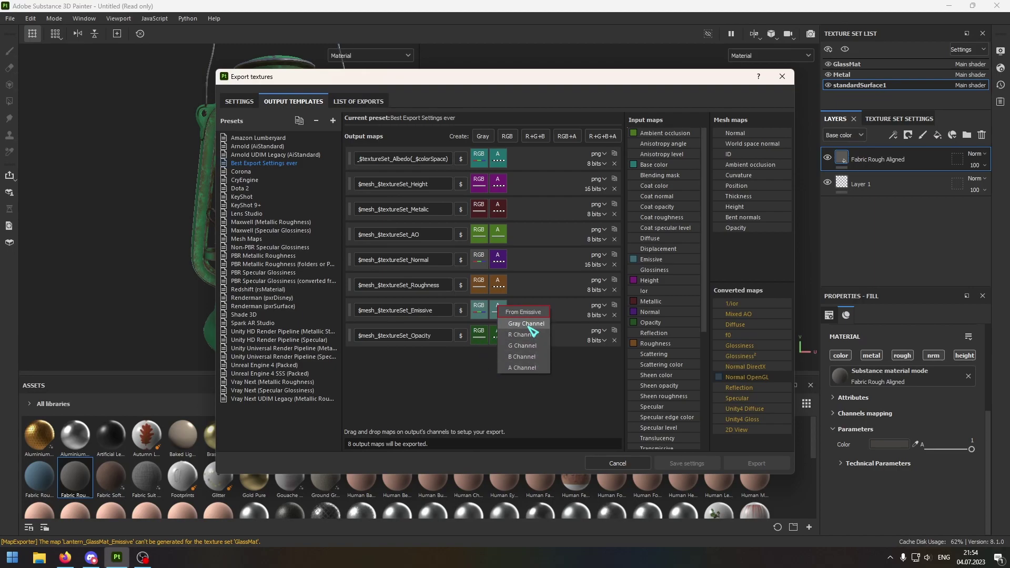
{"action": "left_click", "coordinate": [525, 324]}
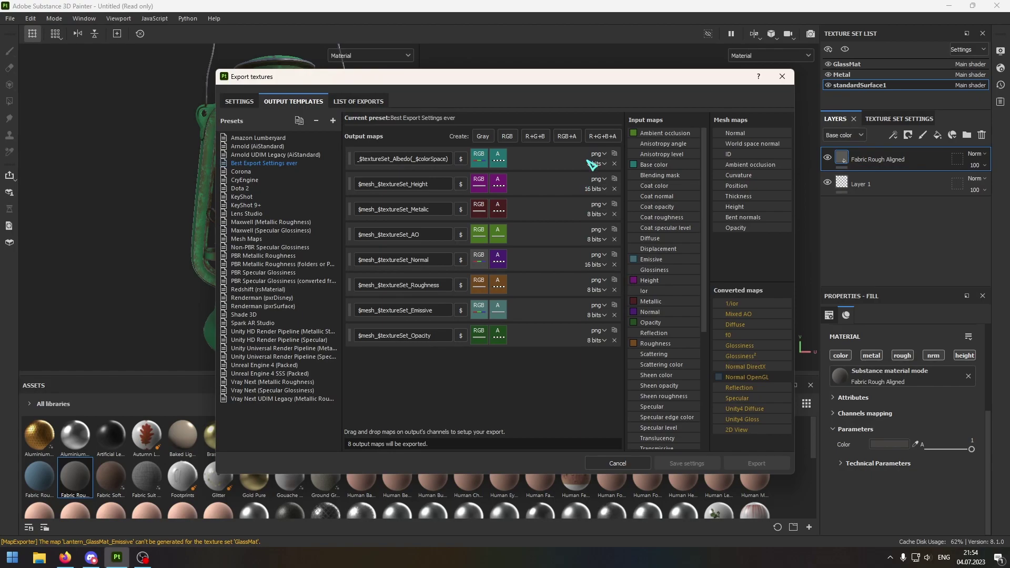
{"action": "left_click", "coordinate": [603, 165]}
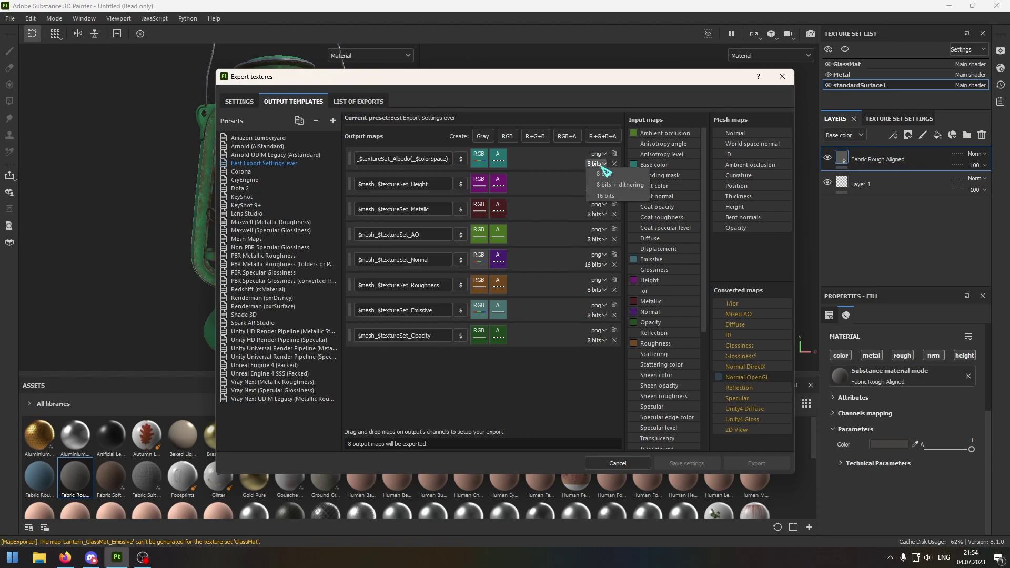
{"action": "left_click", "coordinate": [604, 173]}
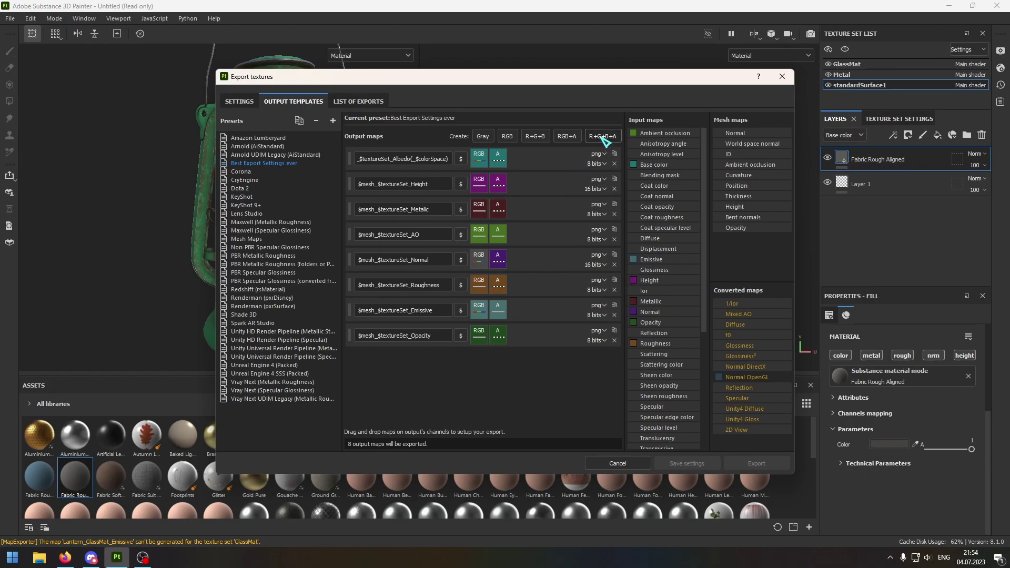